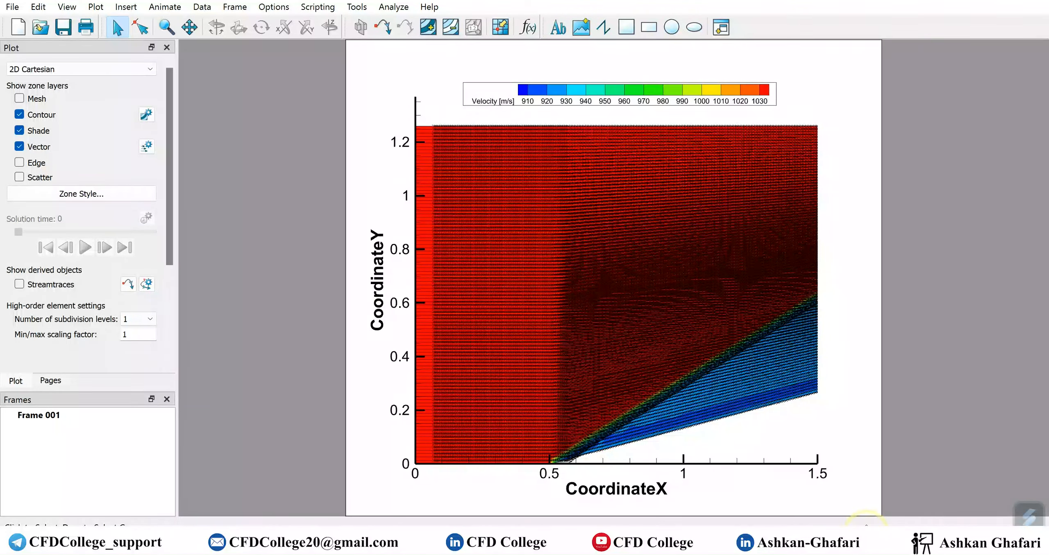
Open the Vector Details settings and move the dialog off the plot
{"action": "left_click", "coordinate": [848, 539]}
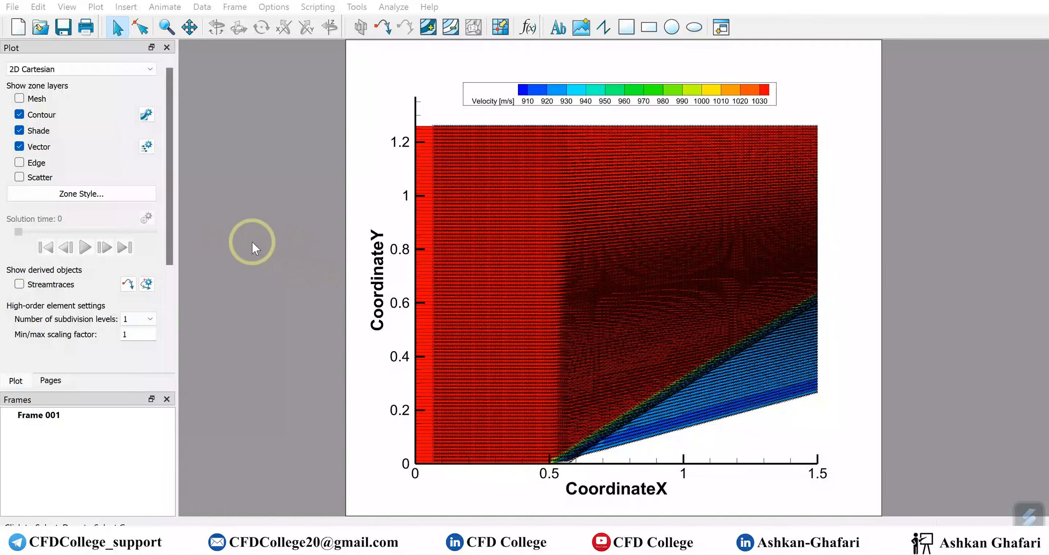
{"action": "left_click", "coordinate": [146, 147]}
{"action": "left_click_drag", "start_coordinate": [514, 119], "coordinate": [177, 73]}
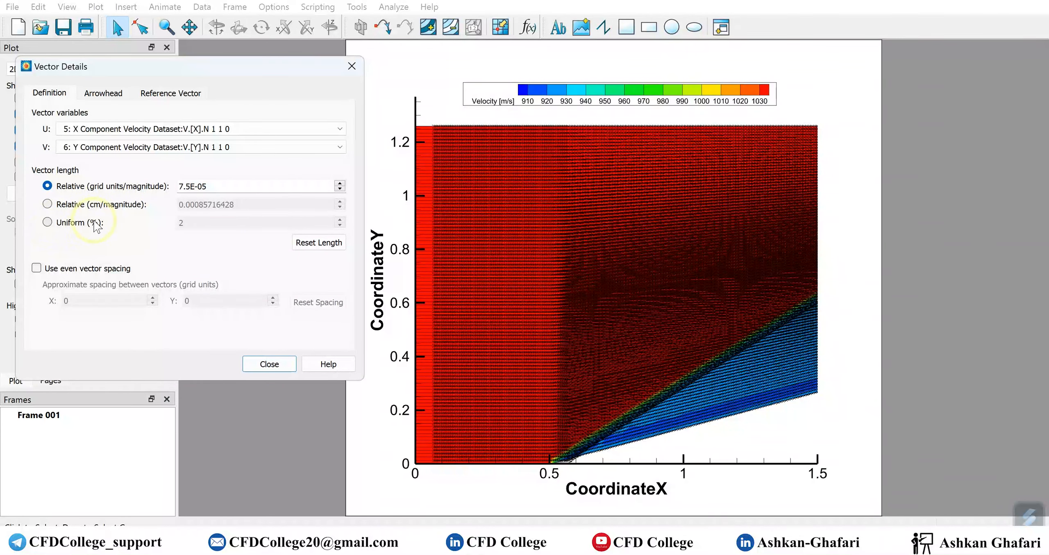
Zoom into the shock along the wedge to inspect the vectors, then reset to full extent
{"action": "left_click", "coordinate": [167, 27]}
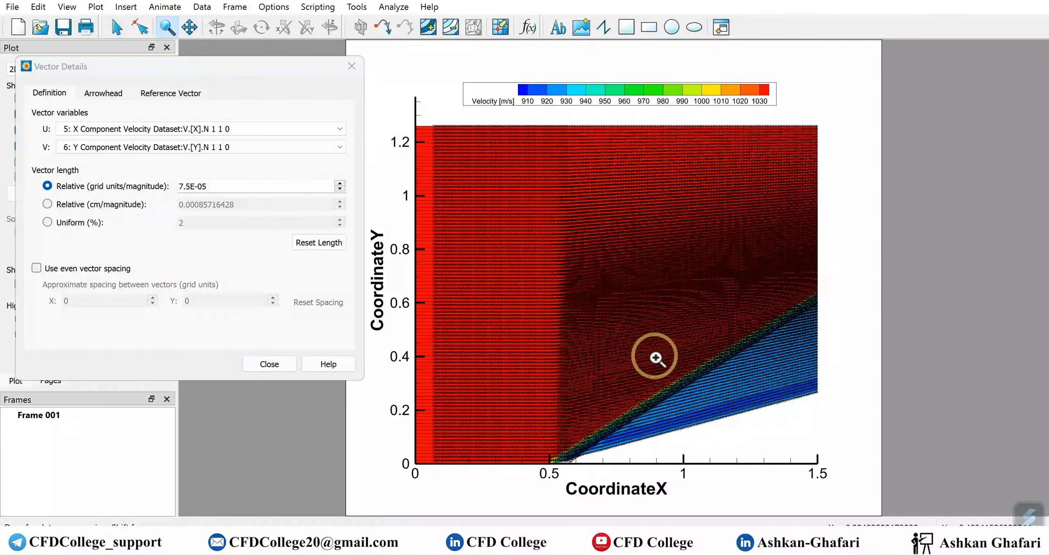
{"action": "left_click_drag", "start_coordinate": [553, 366], "coordinate": [730, 435]}
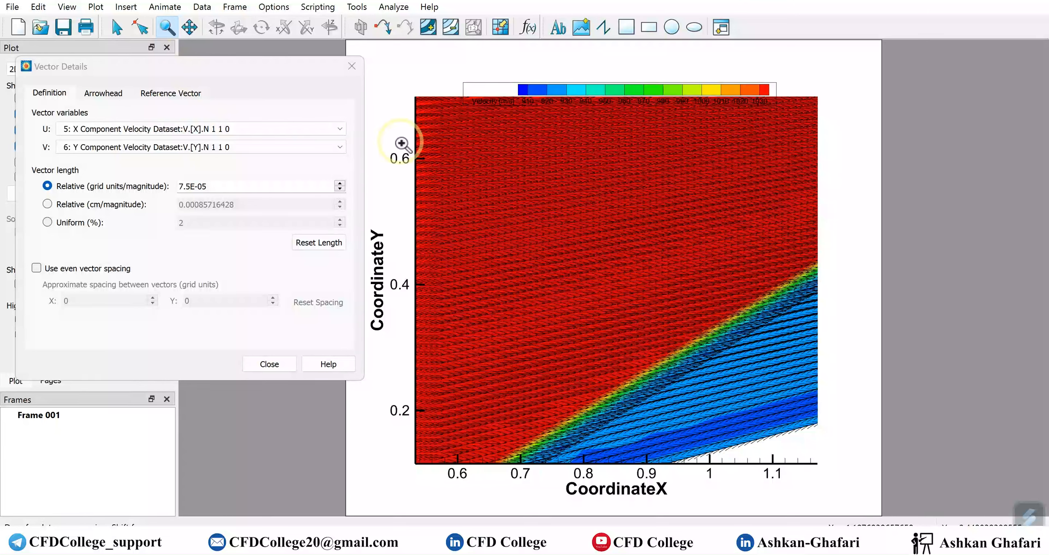
{"action": "left_click", "coordinate": [117, 27]}
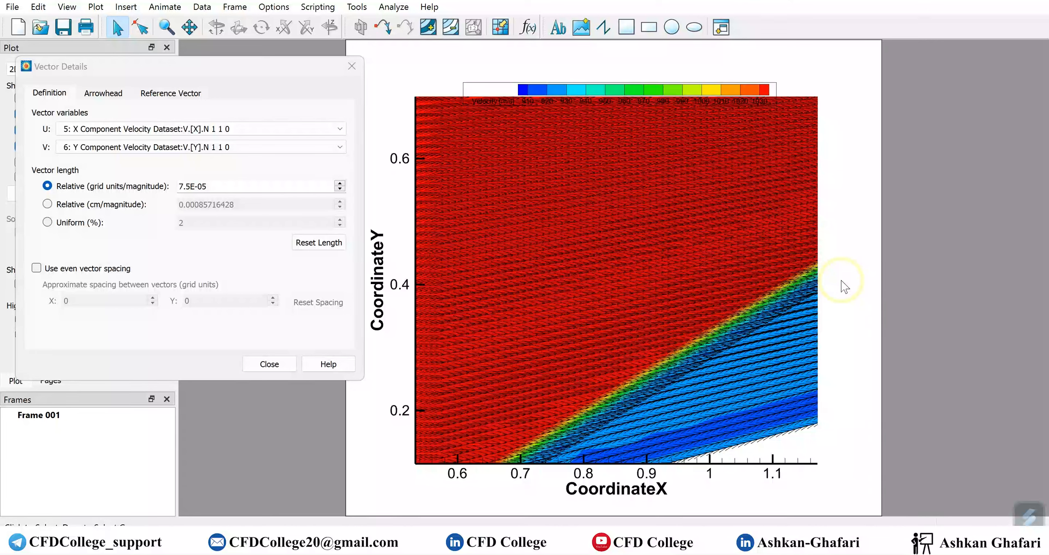
{"action": "key", "text": "ctrl+f"}
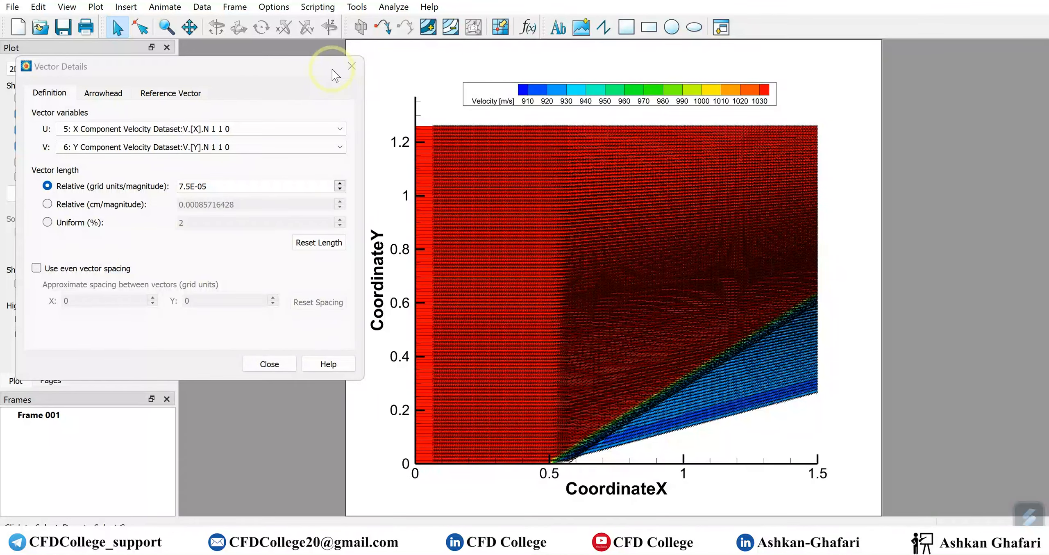
Shorten the vectors by changing the relative length from 7.5E-05 to 5E-05
{"action": "left_click", "coordinate": [341, 189]}
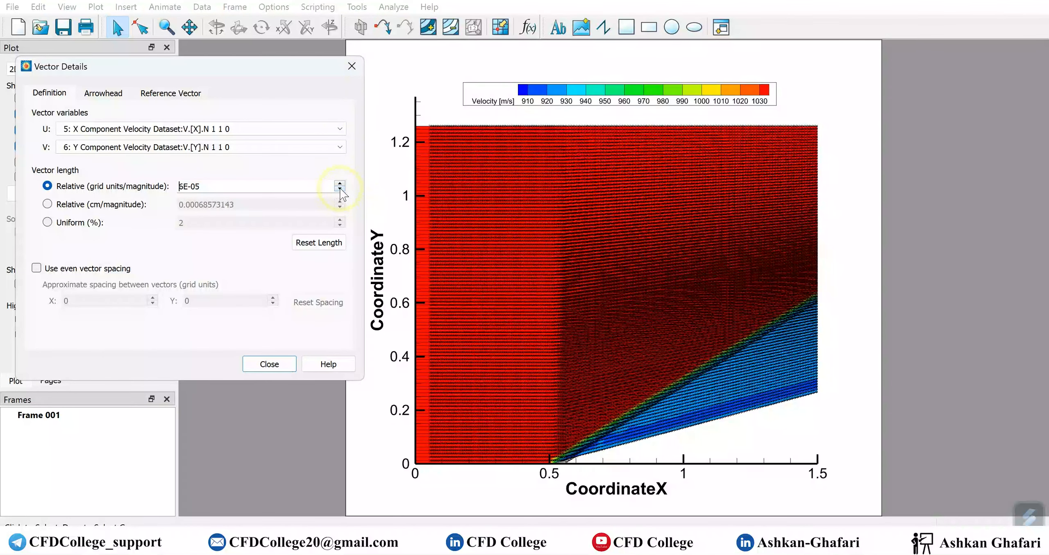
{"action": "left_click", "coordinate": [341, 189]}
{"action": "left_click", "coordinate": [341, 190]}
{"action": "left_click", "coordinate": [341, 190]}
{"action": "left_click", "coordinate": [341, 189]}
{"action": "left_click", "coordinate": [341, 190]}
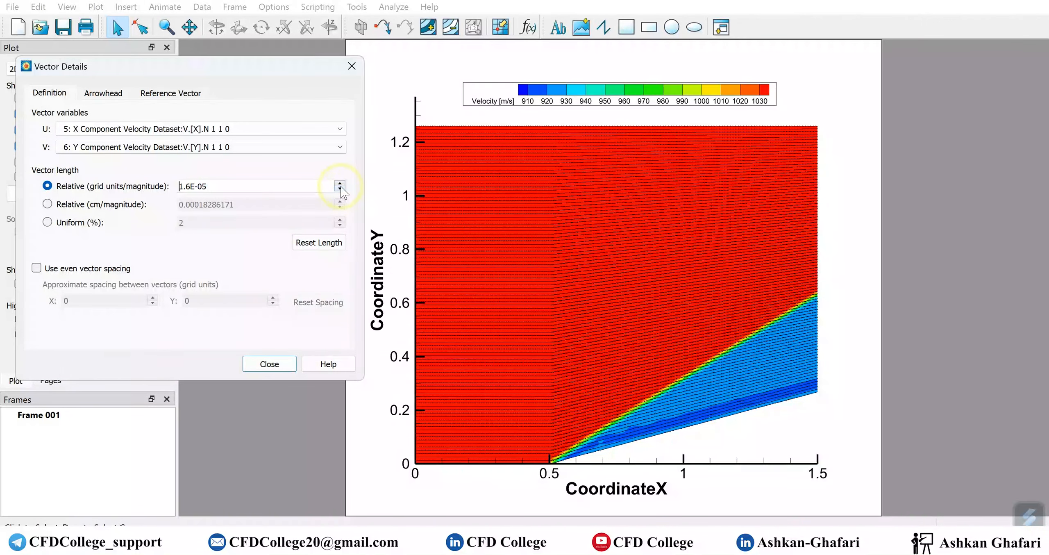
{"action": "left_click", "coordinate": [340, 184]}
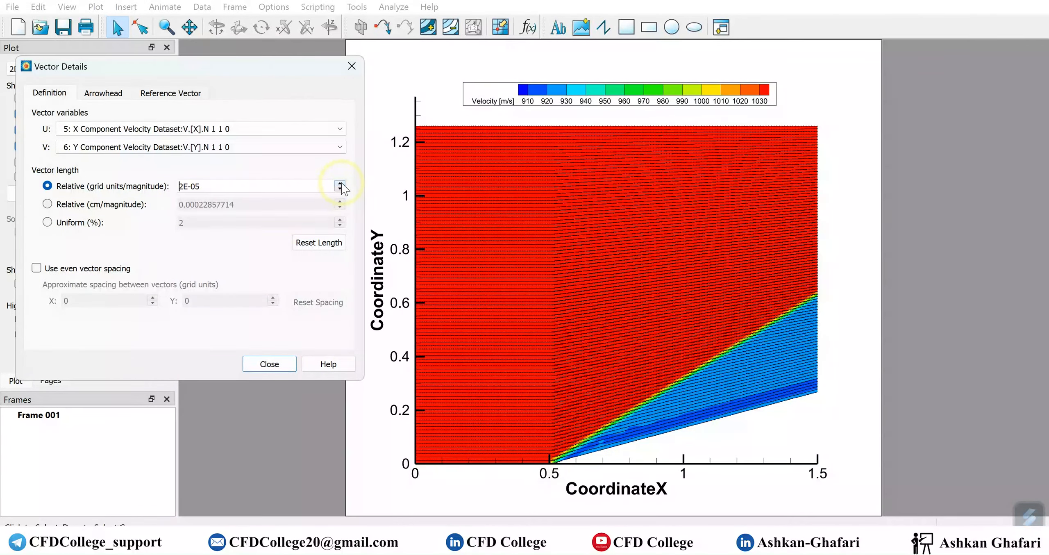
{"action": "left_click", "coordinate": [341, 183]}
{"action": "left_click", "coordinate": [340, 184]}
{"action": "left_click", "coordinate": [340, 183]}
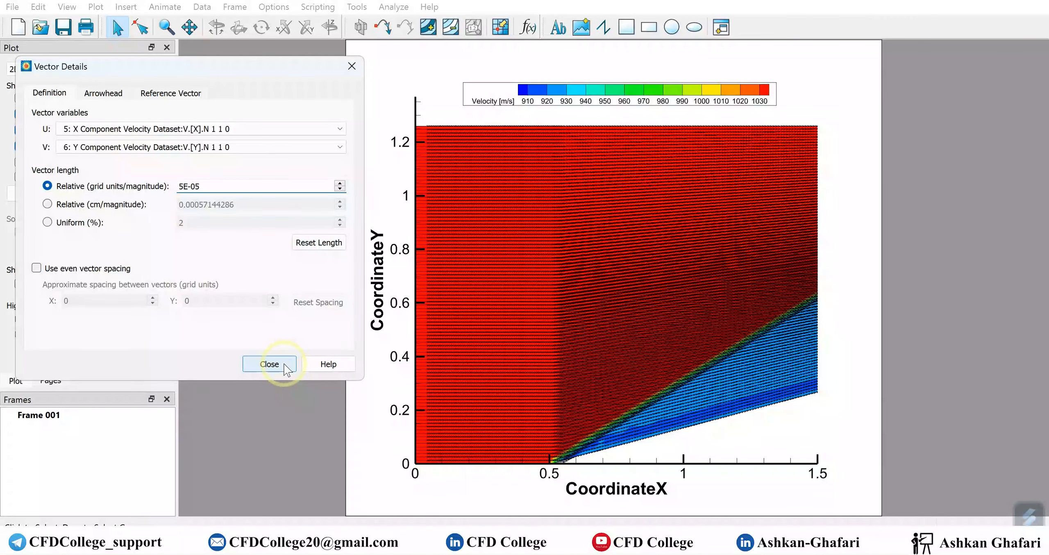
Enable even vector spacing at 0.028 in X and 0.035 in Y grid units
{"action": "left_click", "coordinate": [37, 269]}
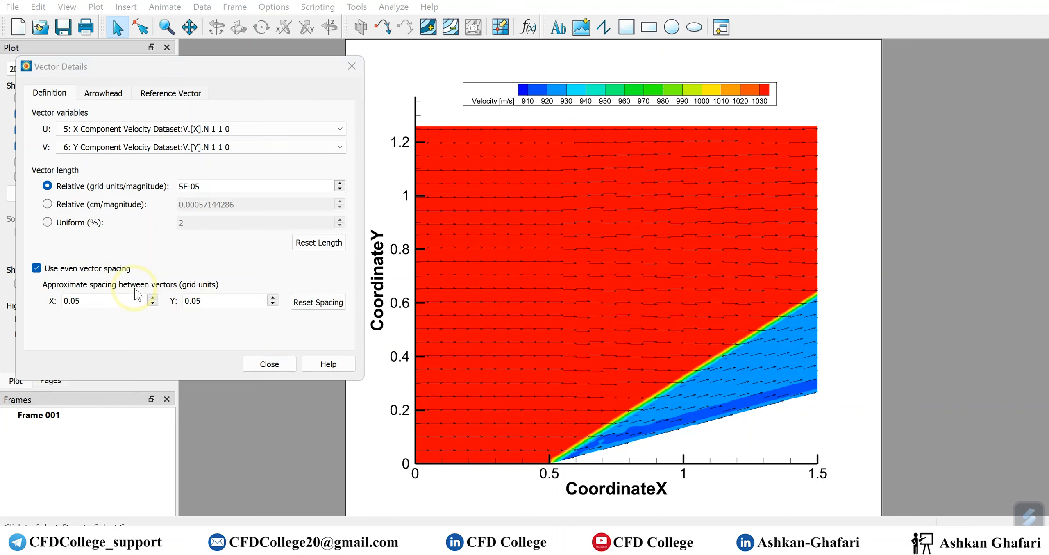
{"action": "left_click", "coordinate": [325, 305]}
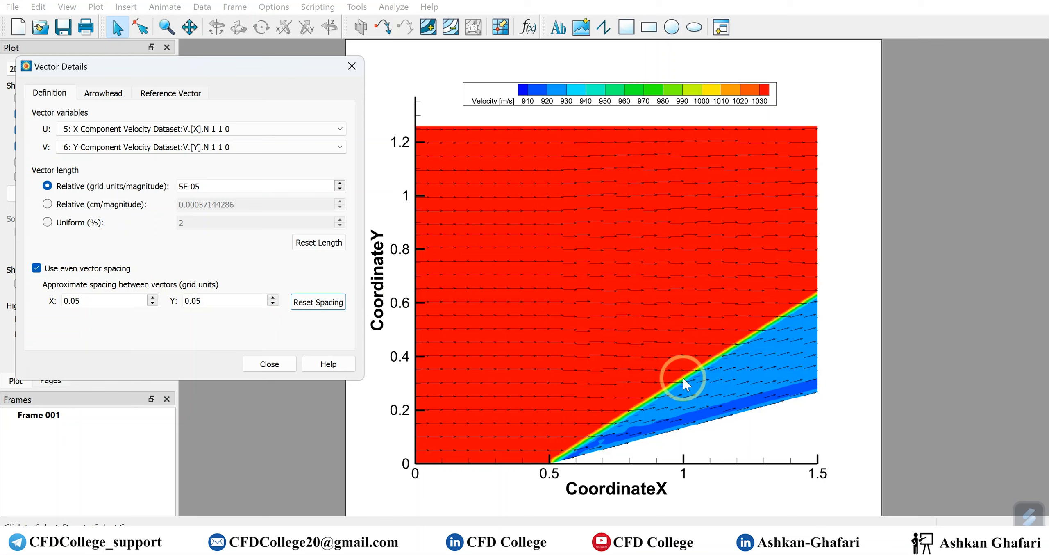
{"action": "left_click", "coordinate": [152, 304]}
{"action": "left_click", "coordinate": [152, 304]}
{"action": "left_click", "coordinate": [152, 304]}
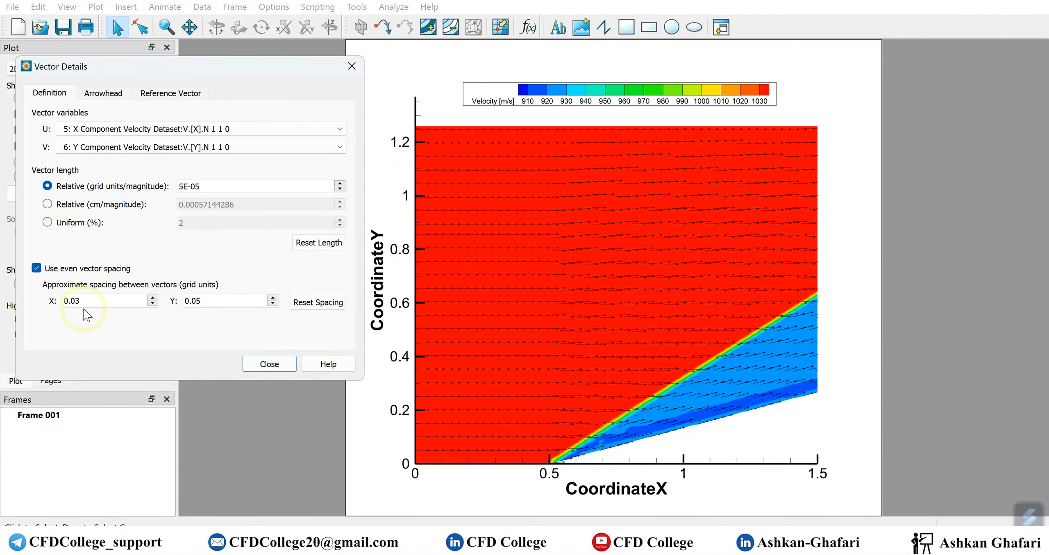
{"action": "left_click", "coordinate": [153, 304]}
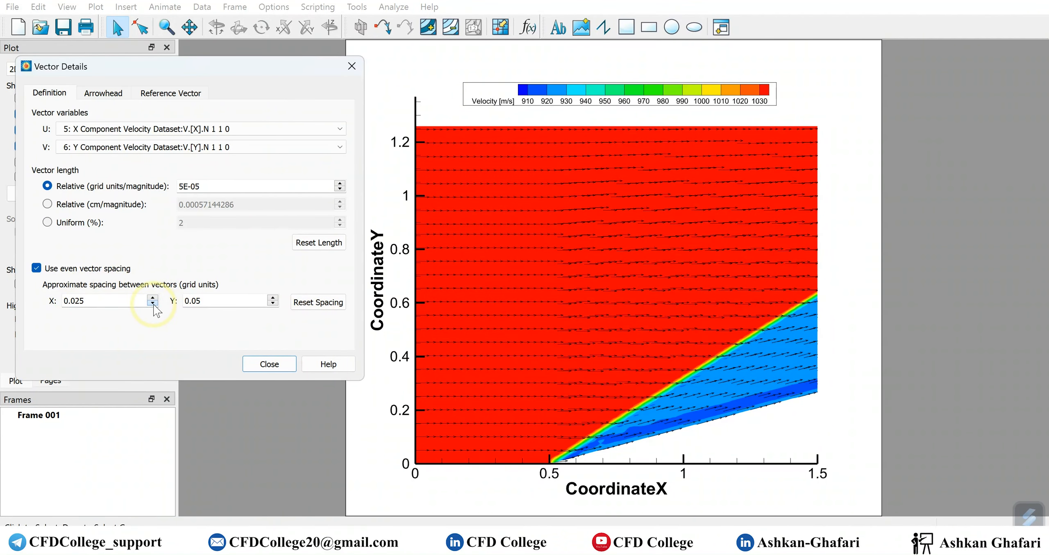
{"action": "left_click", "coordinate": [153, 298]}
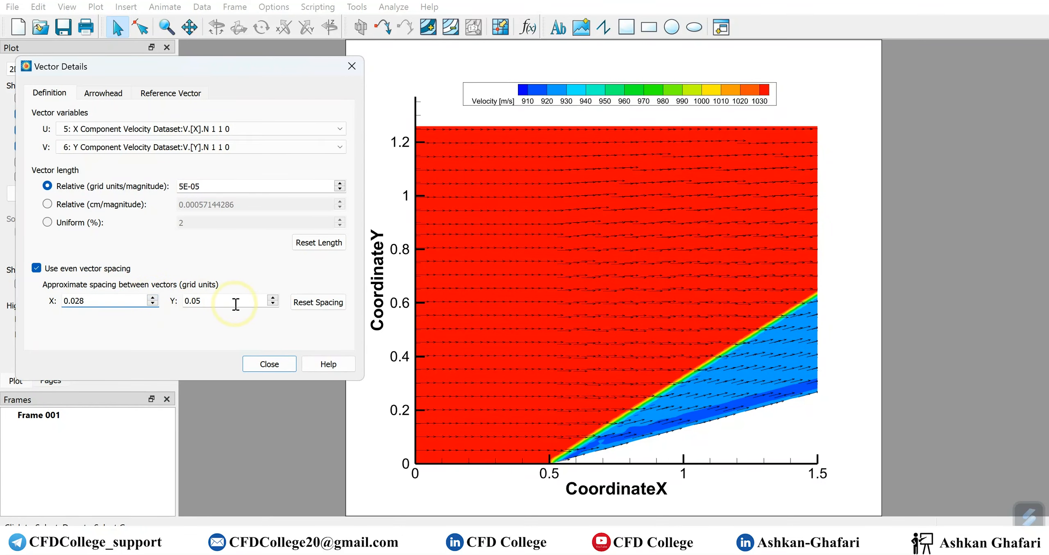
{"action": "left_click", "coordinate": [272, 304]}
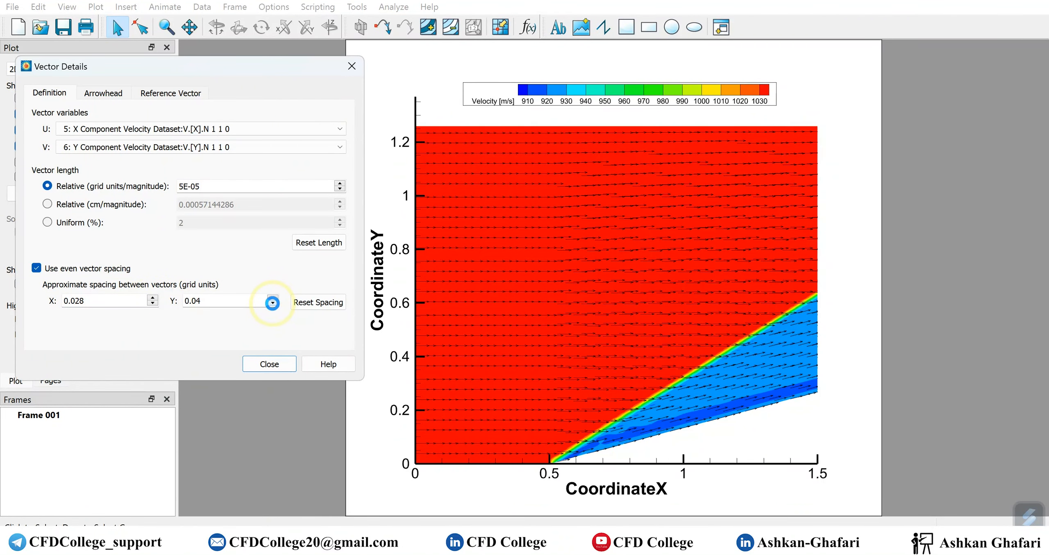
{"action": "left_click", "coordinate": [273, 304]}
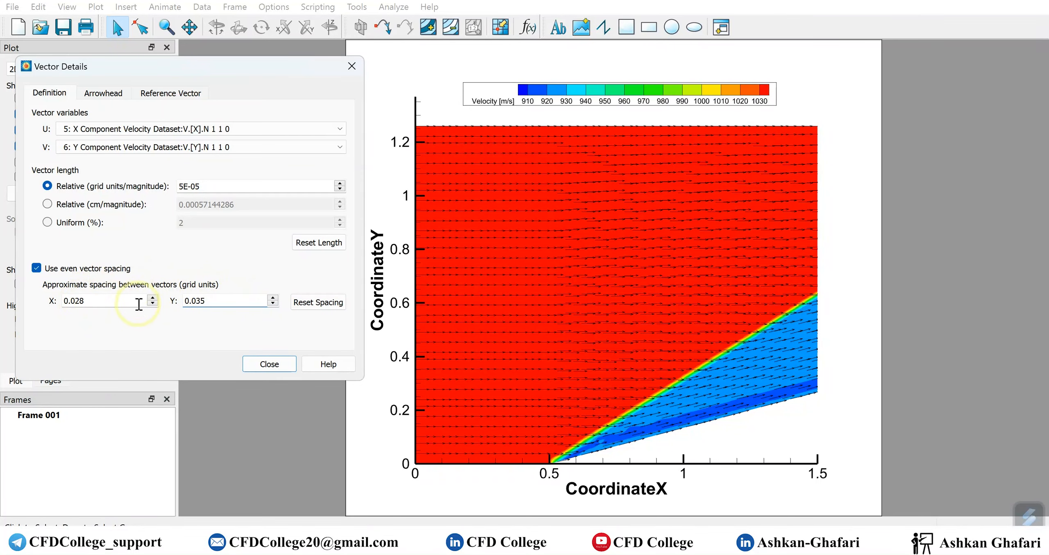
{"action": "left_click", "coordinate": [230, 304]}
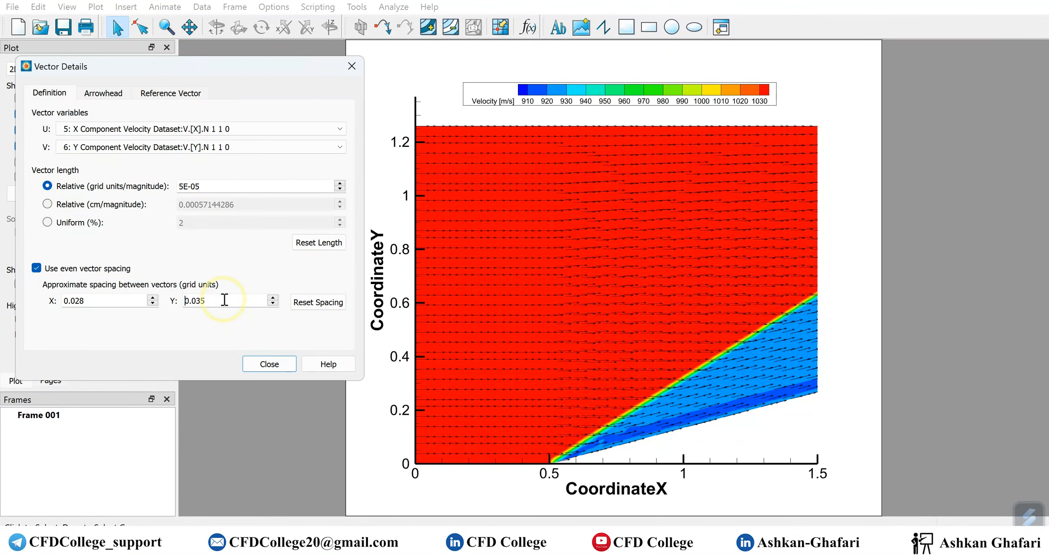
{"action": "left_click_drag", "start_coordinate": [134, 60], "coordinate": [421, 40]}
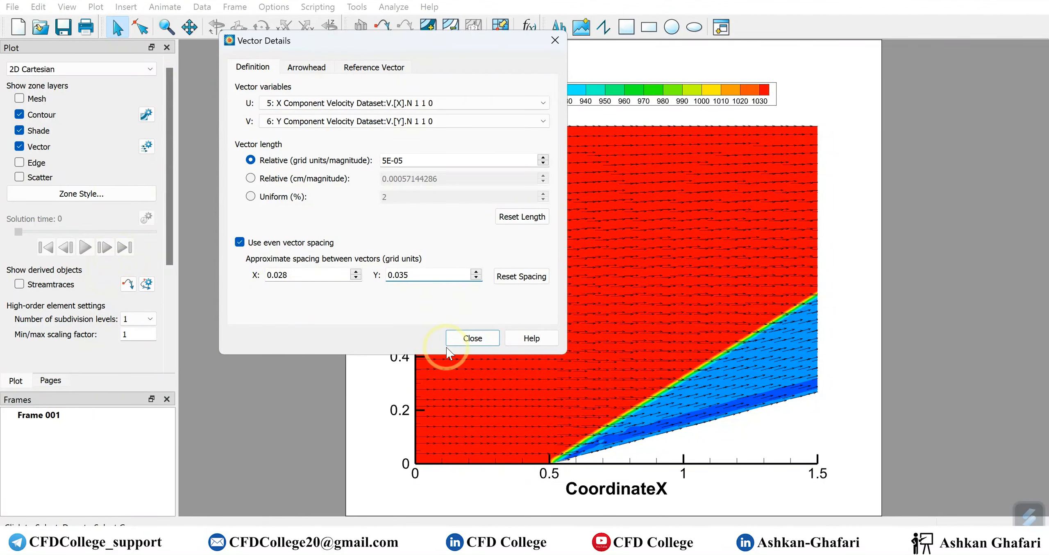
Close the vector settings and open Zone Style on the zone's vector and points settings
{"action": "left_click", "coordinate": [471, 338]}
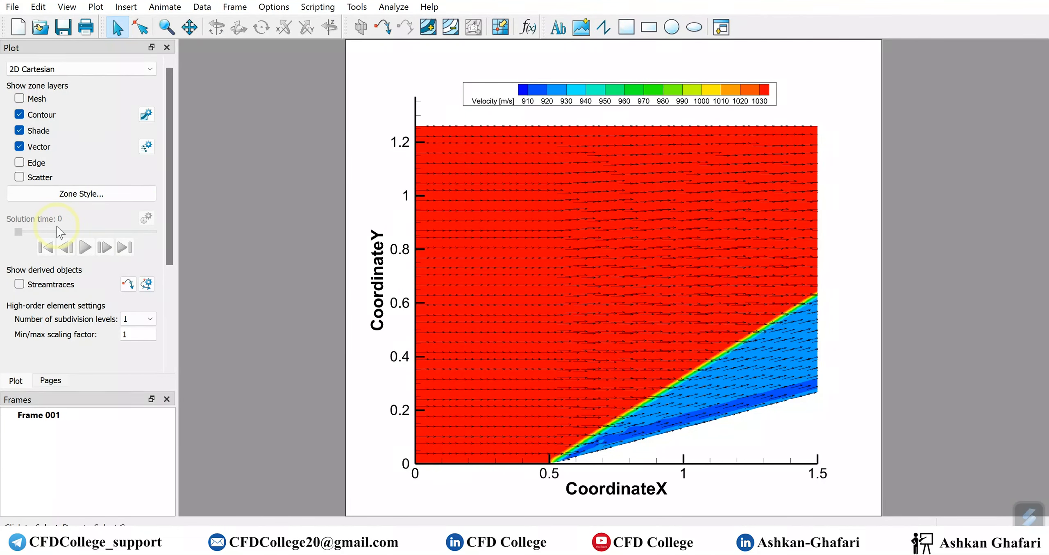
{"action": "left_click", "coordinate": [144, 147]}
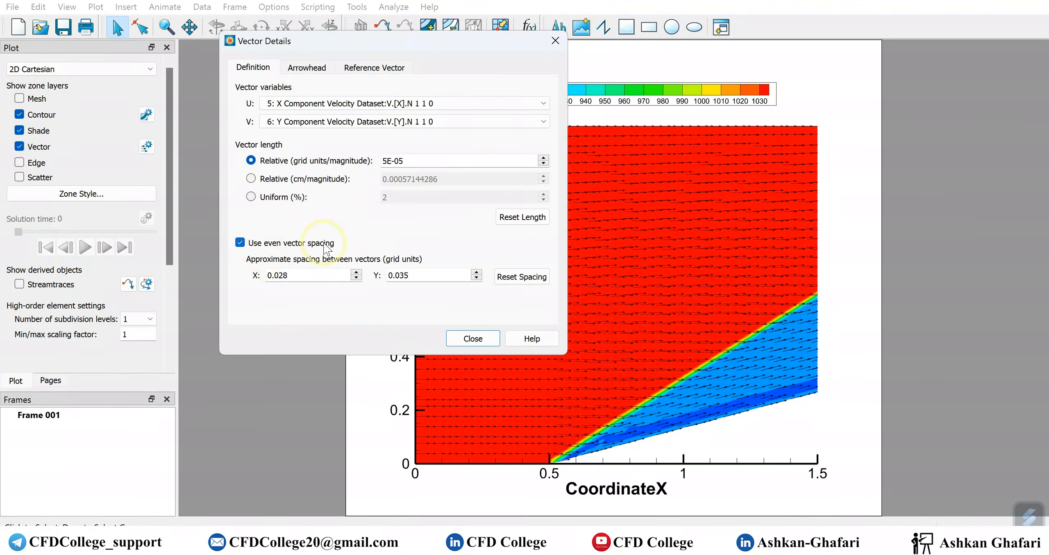
{"action": "left_click", "coordinate": [474, 338]}
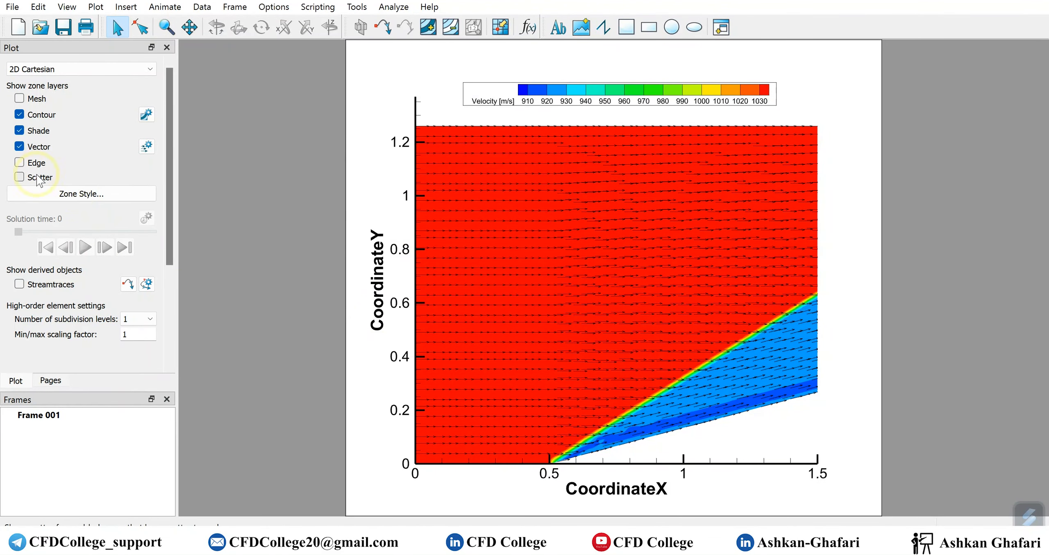
{"action": "left_click", "coordinate": [101, 195]}
{"action": "left_click", "coordinate": [459, 243]}
{"action": "left_click_drag", "start_coordinate": [526, 224], "coordinate": [206, 105]}
{"action": "left_click_drag", "start_coordinate": [266, 232], "coordinate": [410, 234]}
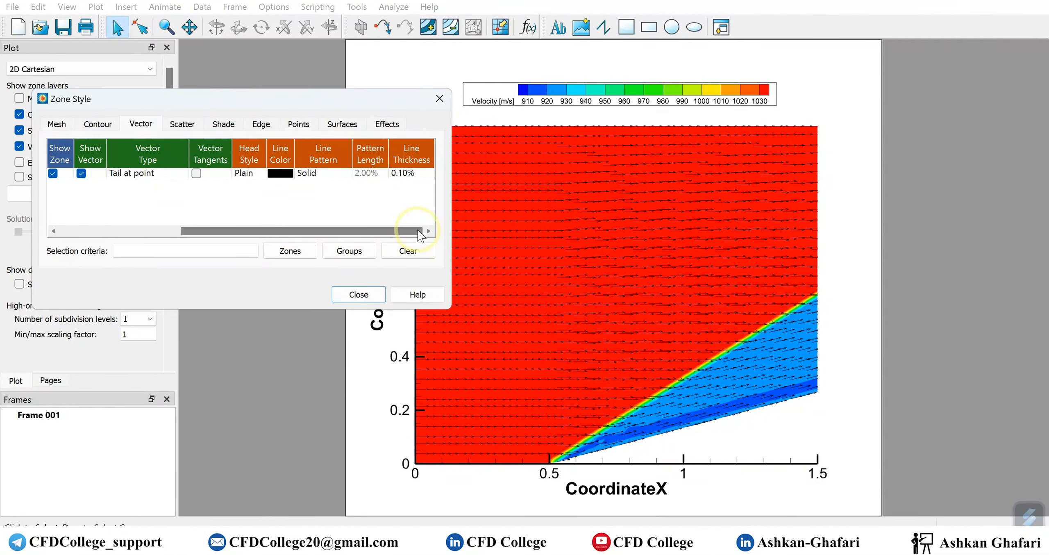
{"action": "left_click", "coordinate": [298, 124]}
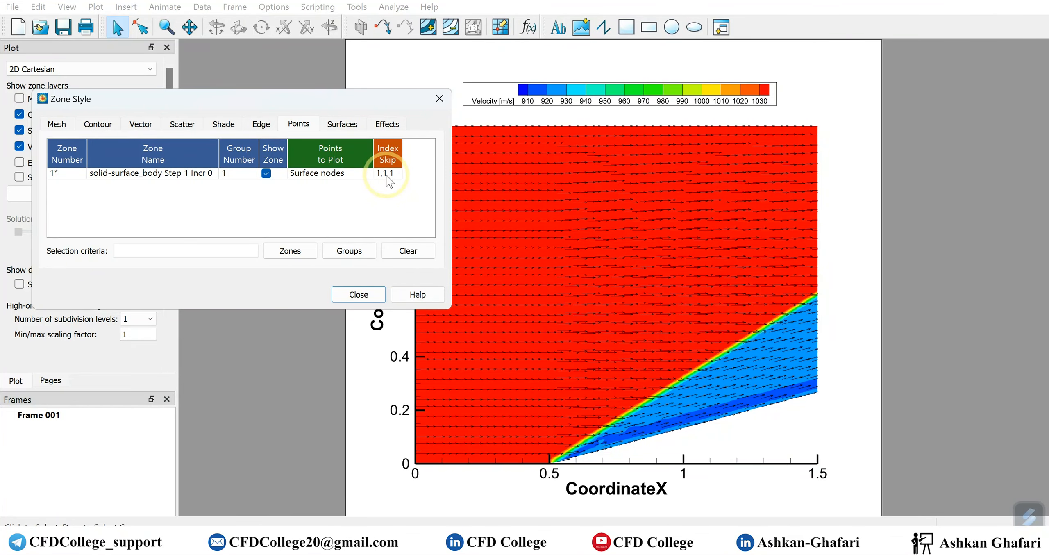
{"action": "left_click_drag", "start_coordinate": [240, 93], "coordinate": [240, 241]}
Check zone 1's index skip, leave it at 1,1,1, and close Zone Style
{"action": "left_click", "coordinate": [148, 148]}
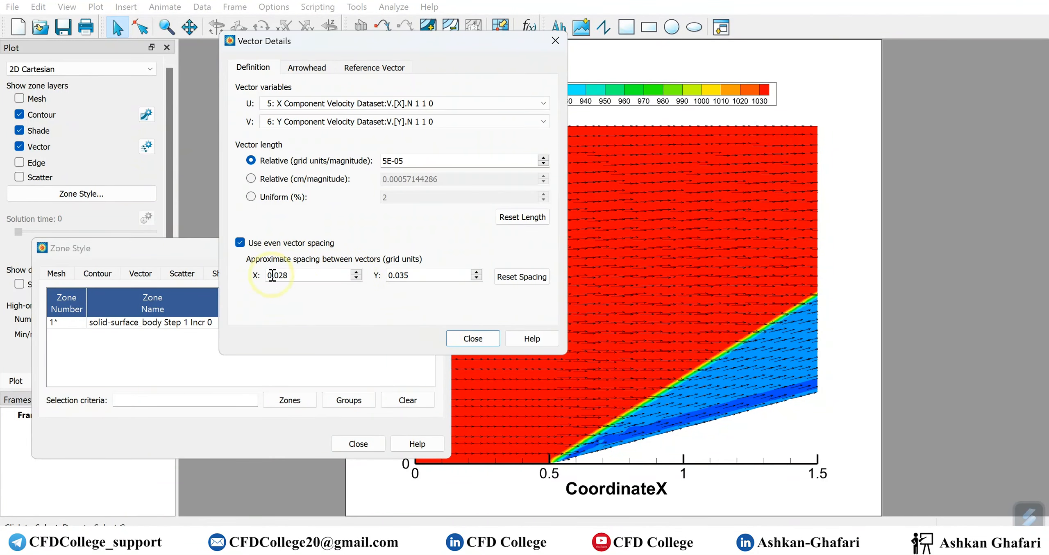
{"action": "left_click", "coordinate": [172, 259]}
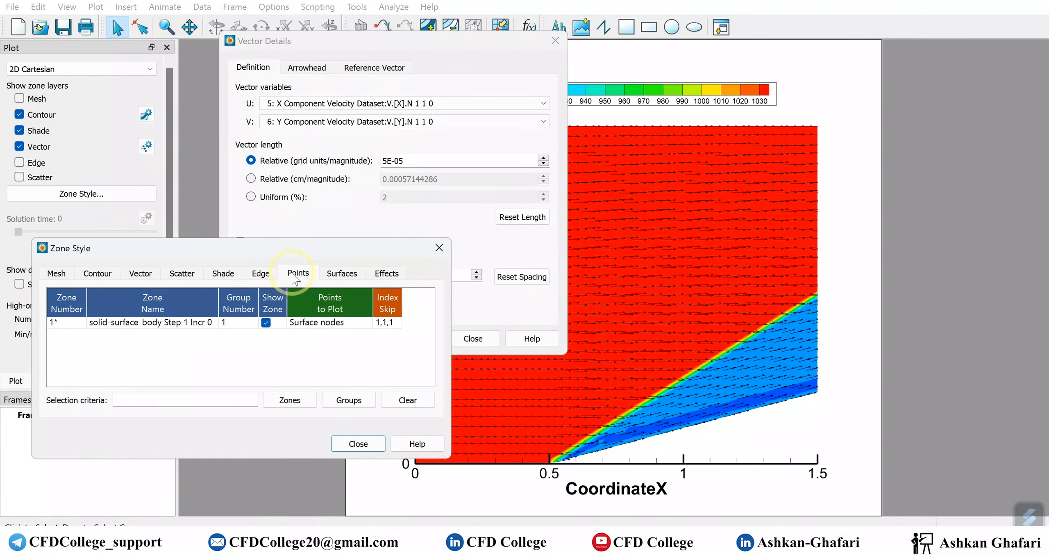
{"action": "left_click", "coordinate": [385, 322]}
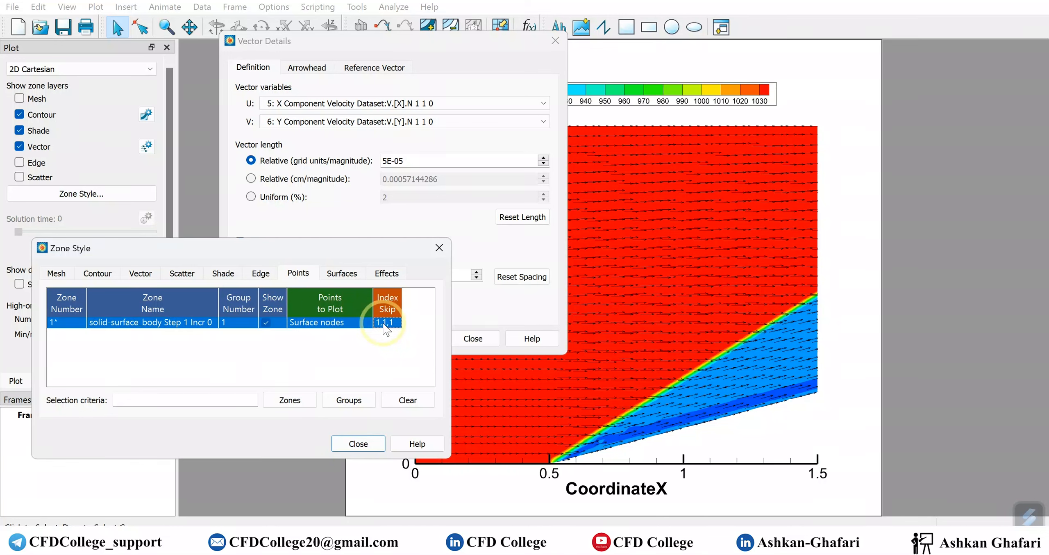
{"action": "left_click", "coordinate": [410, 348]}
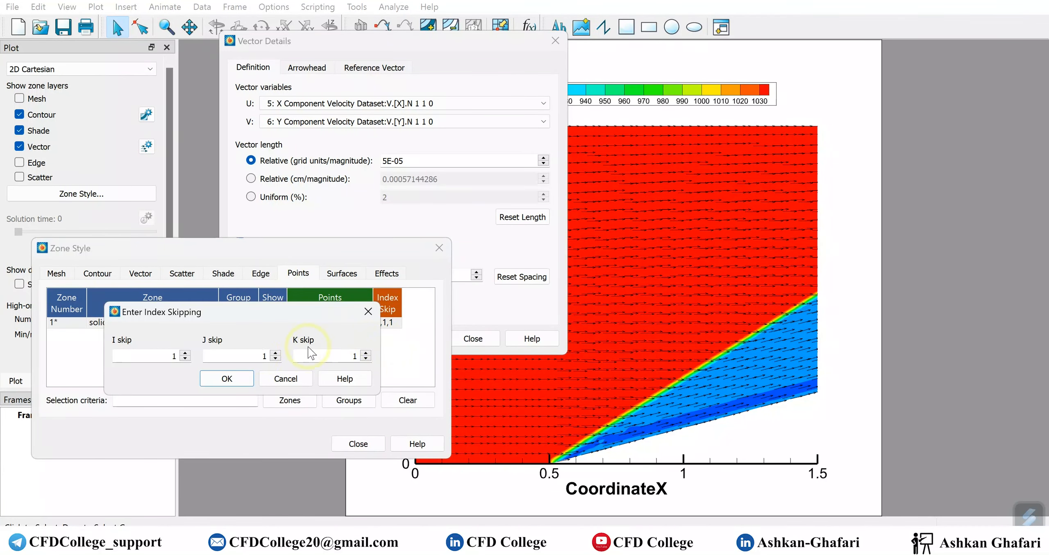
{"action": "left_click", "coordinate": [285, 379]}
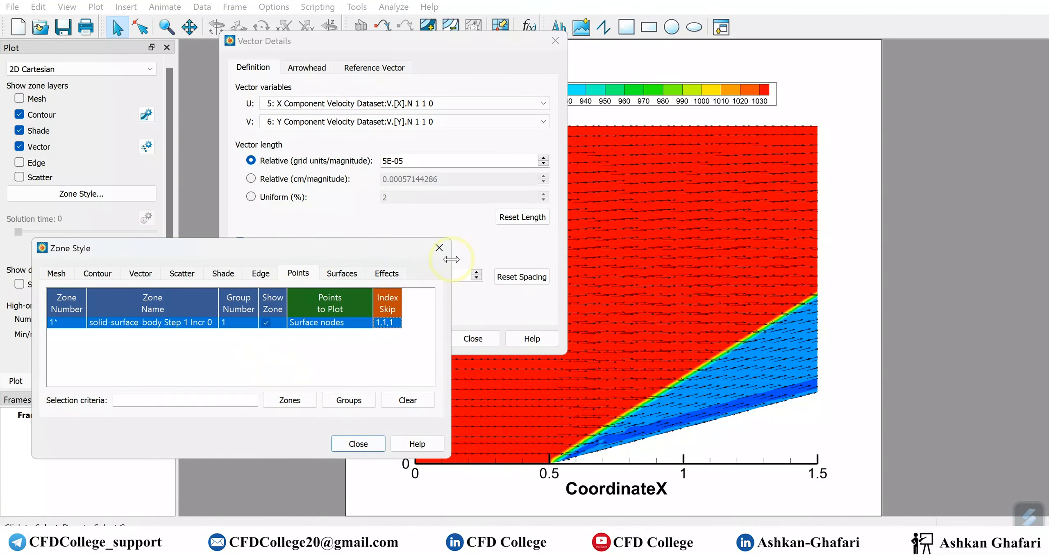
{"action": "left_click", "coordinate": [359, 444]}
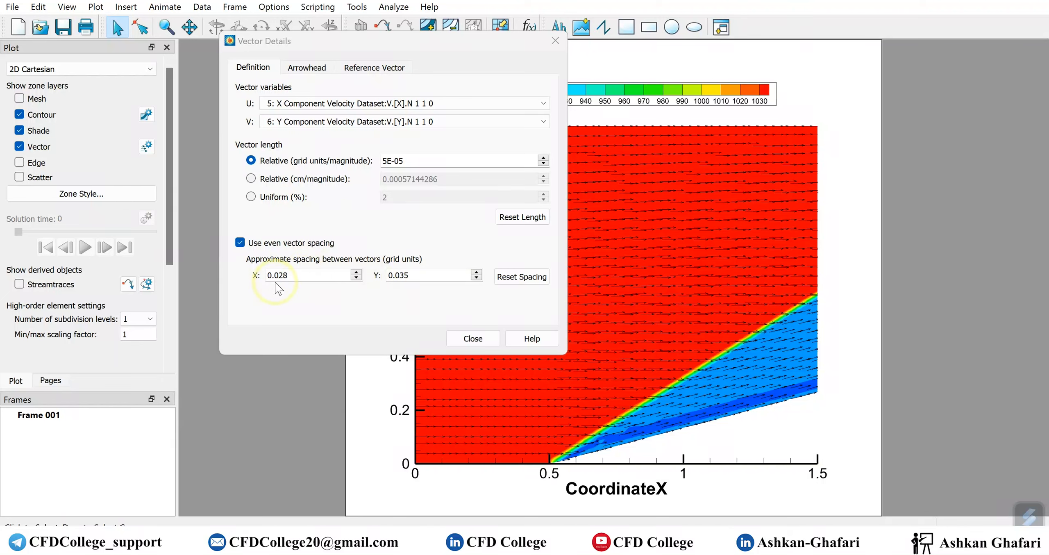
Lengthen the vectors to a relative length of 6E-05 grid units per magnitude
{"action": "left_click_drag", "start_coordinate": [388, 41], "coordinate": [231, 35]}
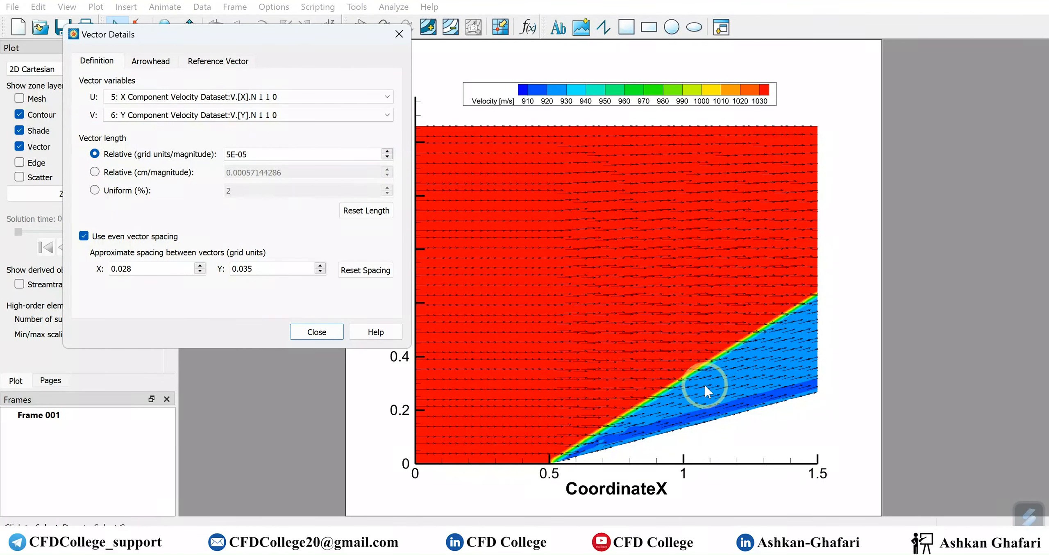
{"action": "left_click", "coordinate": [387, 151]}
{"action": "left_click", "coordinate": [386, 151]}
{"action": "left_click", "coordinate": [387, 151]}
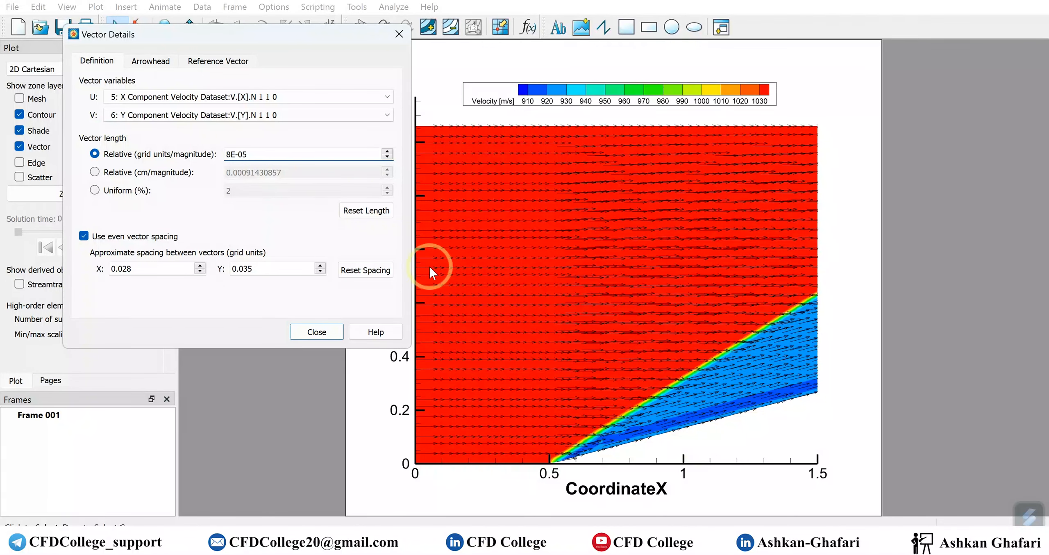
{"action": "left_click", "coordinate": [387, 157]}
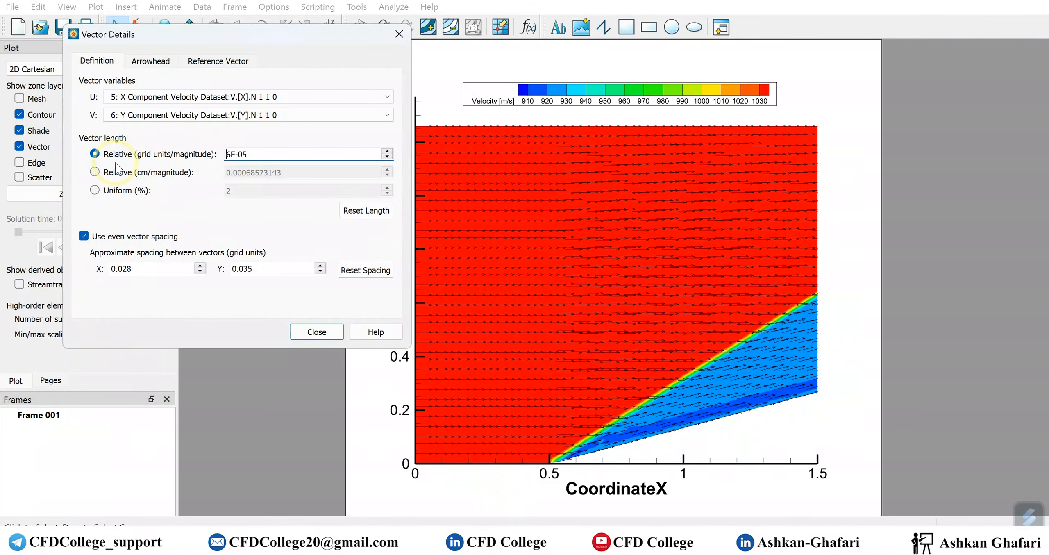
Try the cm/magnitude and Uniform vector length modes
{"action": "left_click", "coordinate": [120, 173]}
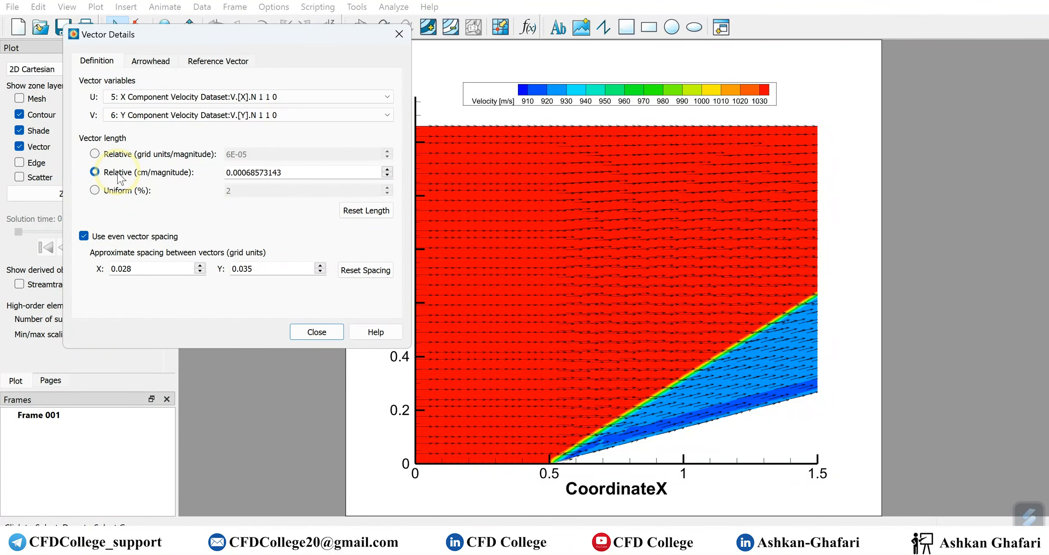
{"action": "left_click", "coordinate": [126, 156]}
{"action": "left_click", "coordinate": [126, 170]}
{"action": "left_click", "coordinate": [127, 150]}
{"action": "left_click", "coordinate": [128, 174]}
{"action": "left_click", "coordinate": [128, 155]}
{"action": "left_click", "coordinate": [128, 176]}
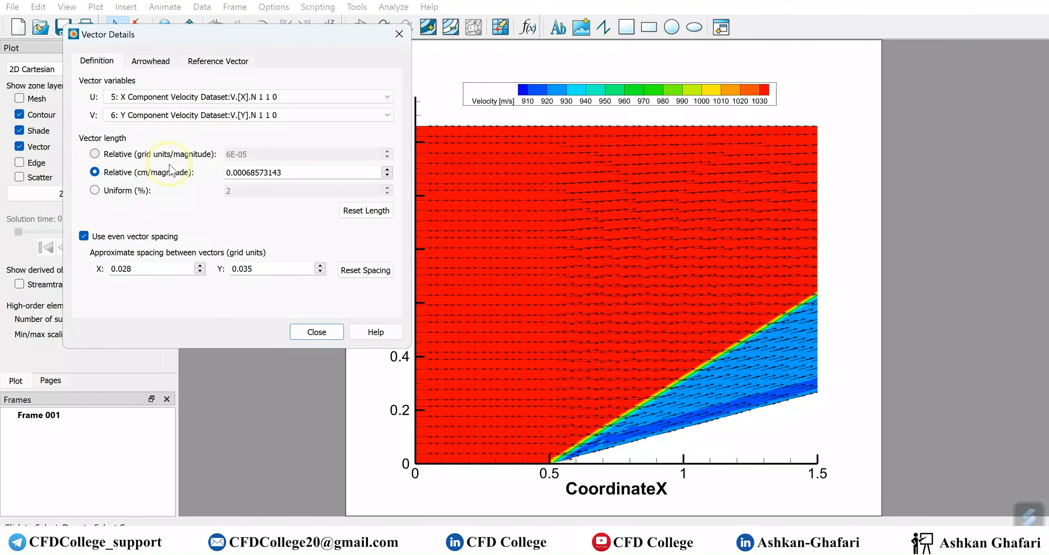
{"action": "left_click", "coordinate": [141, 192]}
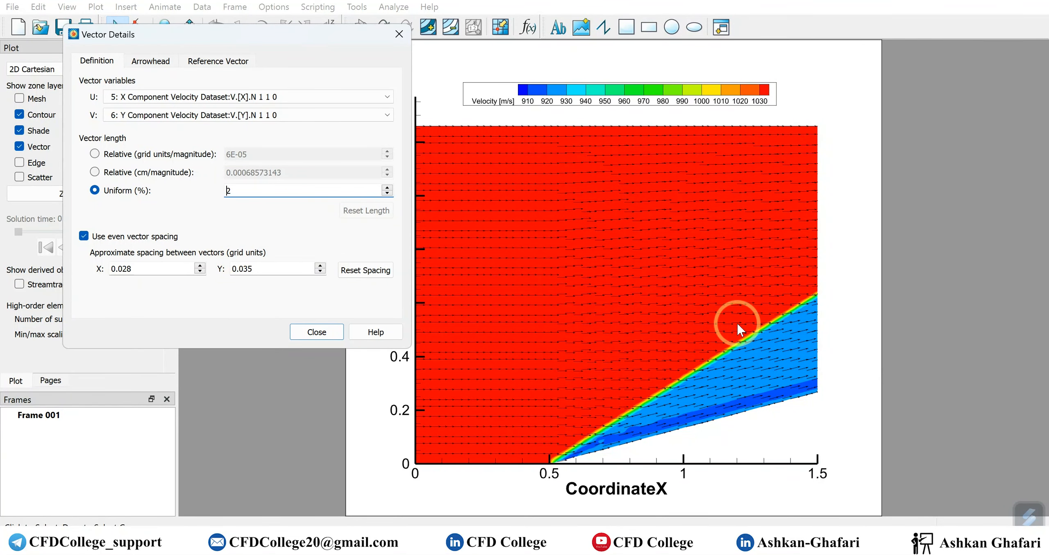
Return to grid-unit relative length and set the vectors to 4E-05
{"action": "left_click", "coordinate": [146, 157]}
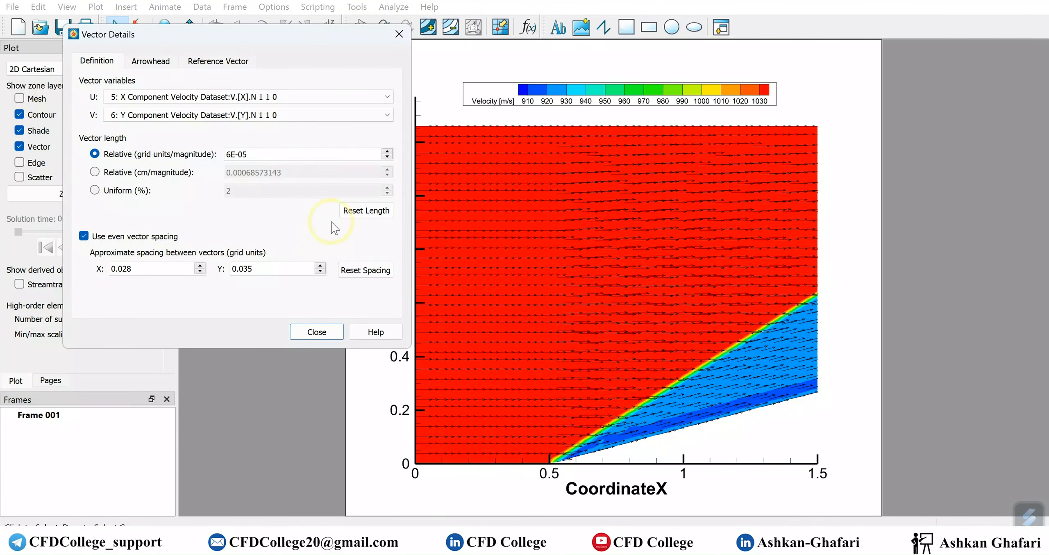
{"action": "left_click", "coordinate": [387, 156]}
{"action": "left_click", "coordinate": [387, 156]}
{"action": "left_click", "coordinate": [387, 156]}
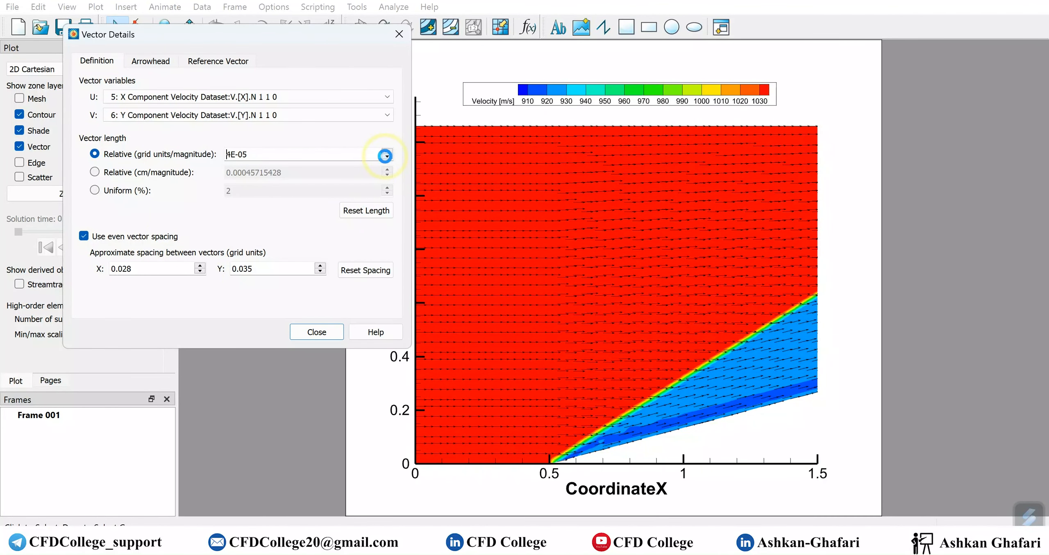
{"action": "left_click", "coordinate": [387, 157]}
{"action": "left_click", "coordinate": [387, 157]}
{"action": "left_click", "coordinate": [387, 157]}
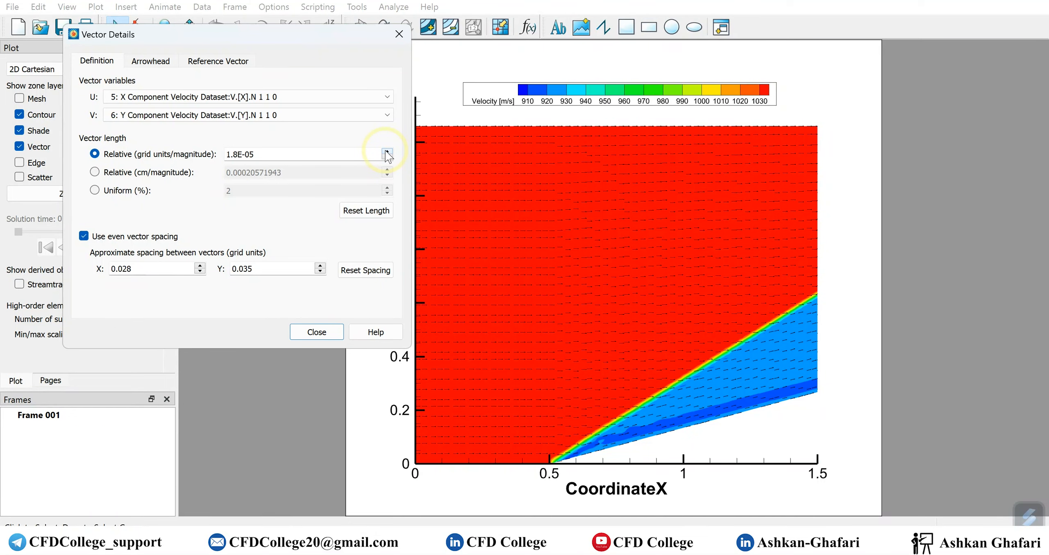
{"action": "left_click", "coordinate": [387, 152]}
{"action": "left_click", "coordinate": [387, 152]}
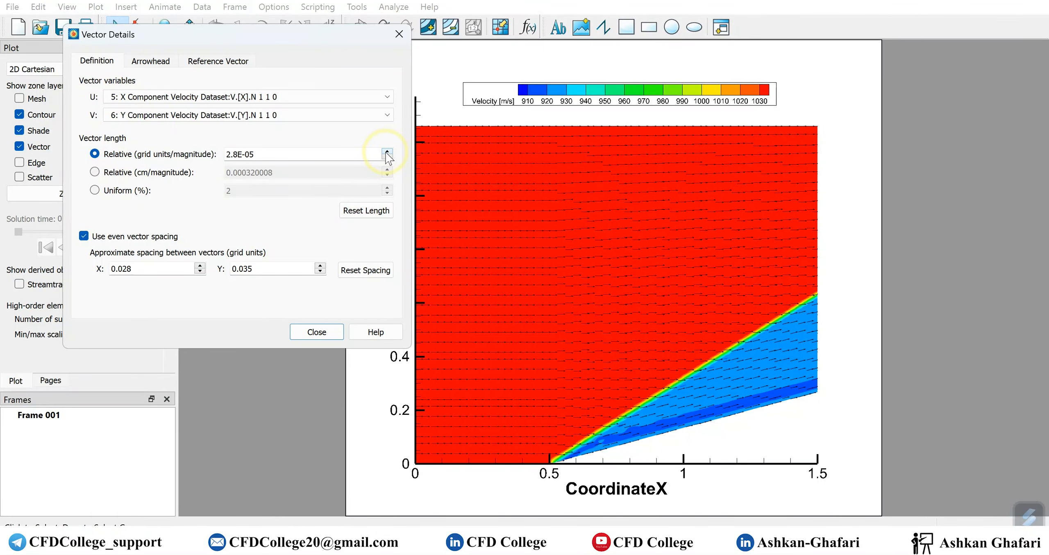
{"action": "left_click", "coordinate": [387, 152]}
{"action": "left_click", "coordinate": [387, 152]}
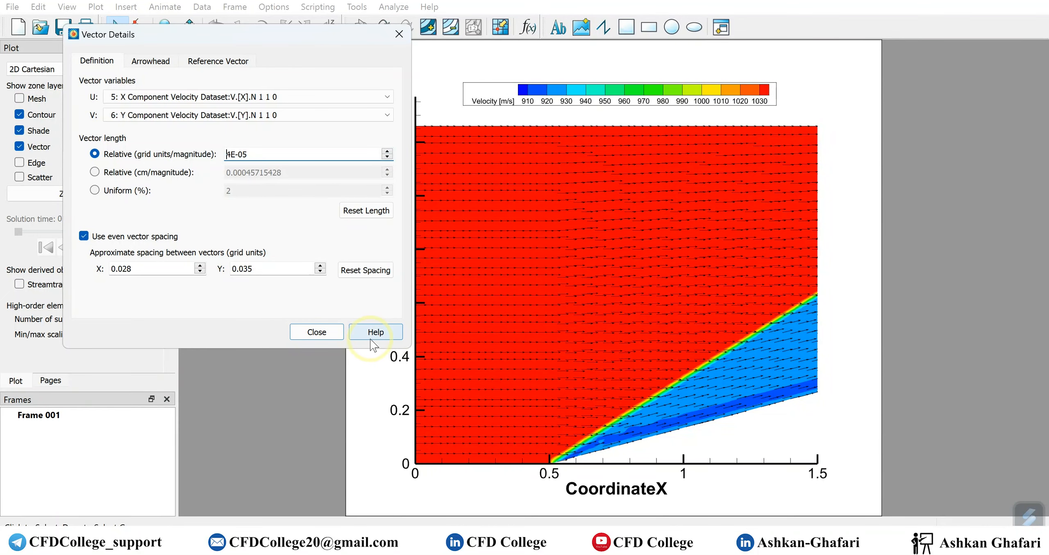
{"action": "left_click", "coordinate": [315, 337]}
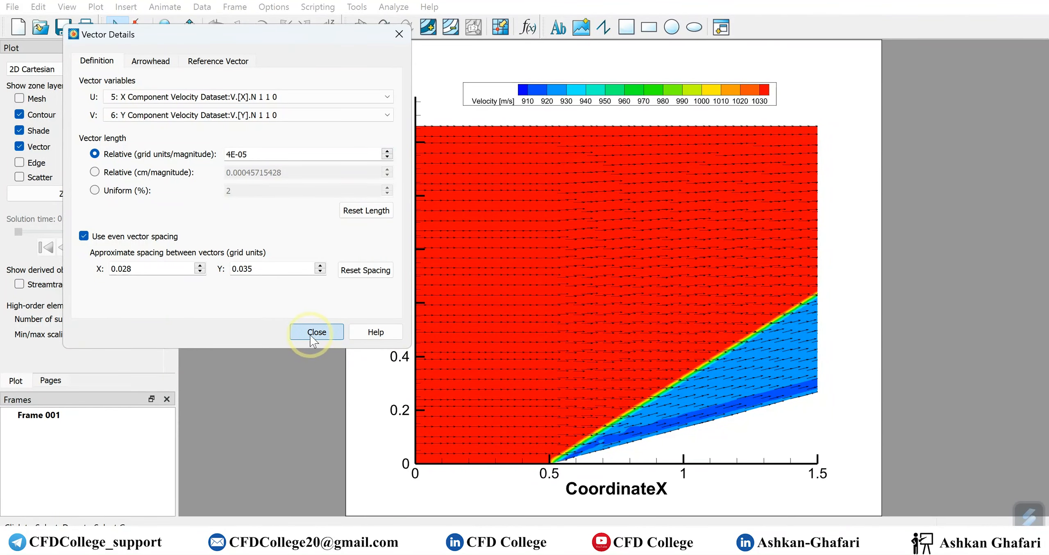
{"action": "left_click", "coordinate": [172, 63]}
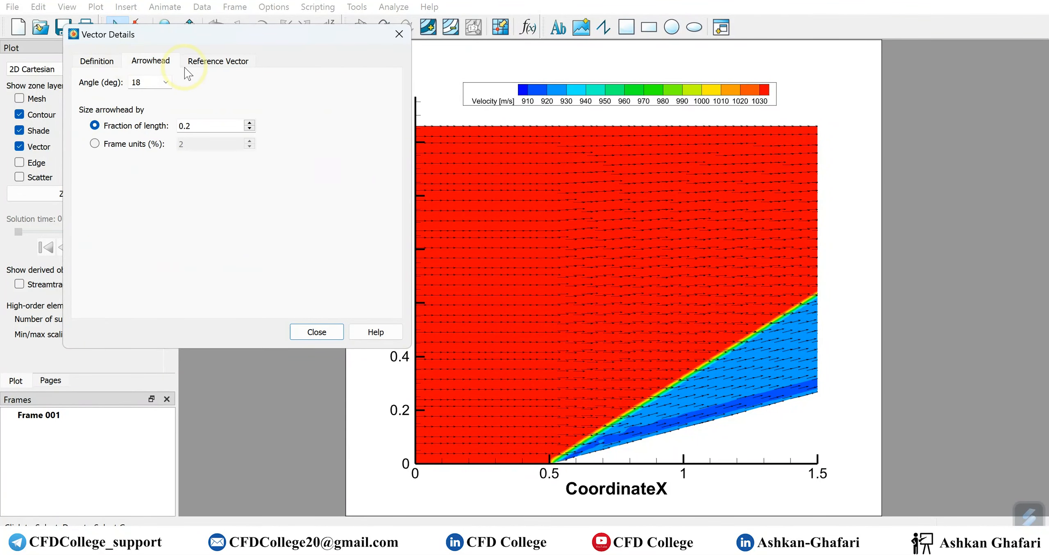
Set the arrowhead angle to 50 degrees after trying 22 and 35
{"action": "left_click", "coordinate": [214, 62]}
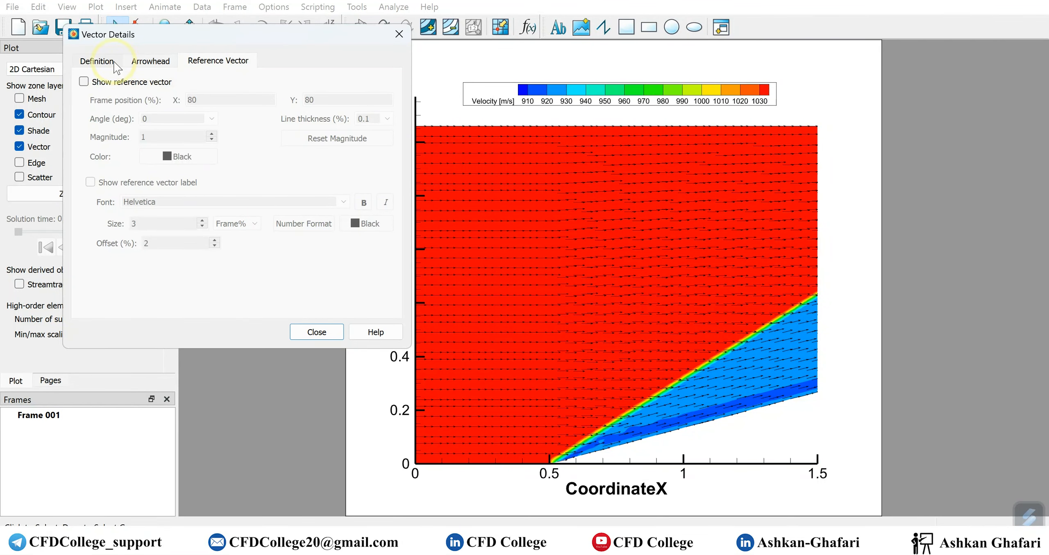
{"action": "left_click", "coordinate": [149, 63]}
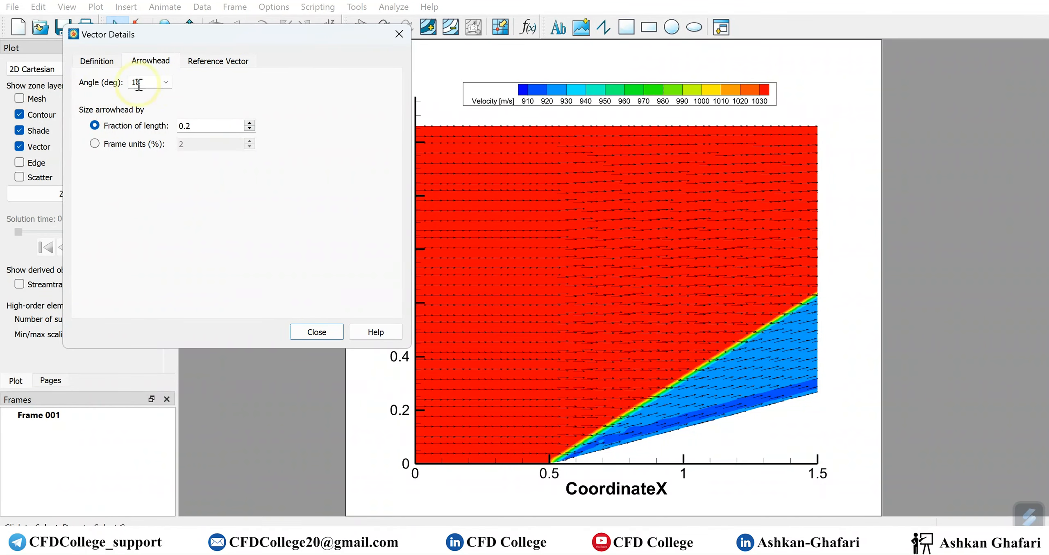
{"action": "left_click", "coordinate": [166, 83]}
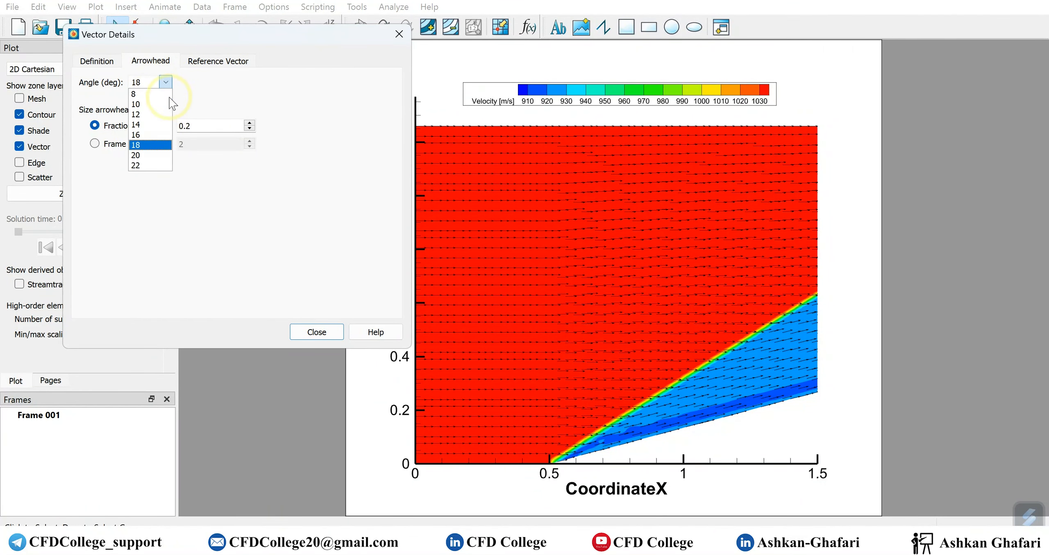
{"action": "left_click", "coordinate": [152, 165]}
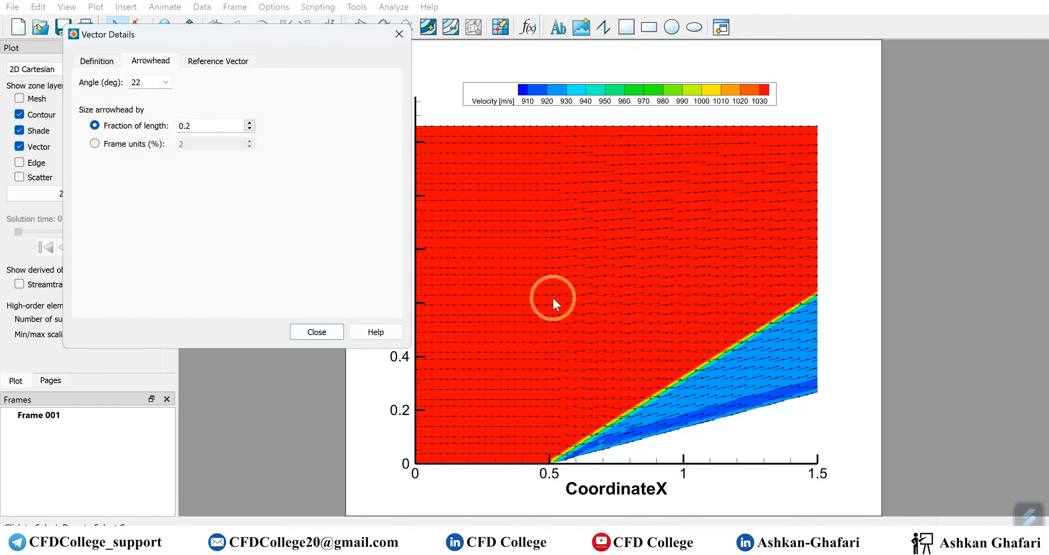
{"action": "key", "text": "BackSpace"}
{"action": "key", "text": "BackSpace"}
{"action": "type", "text": "35"}
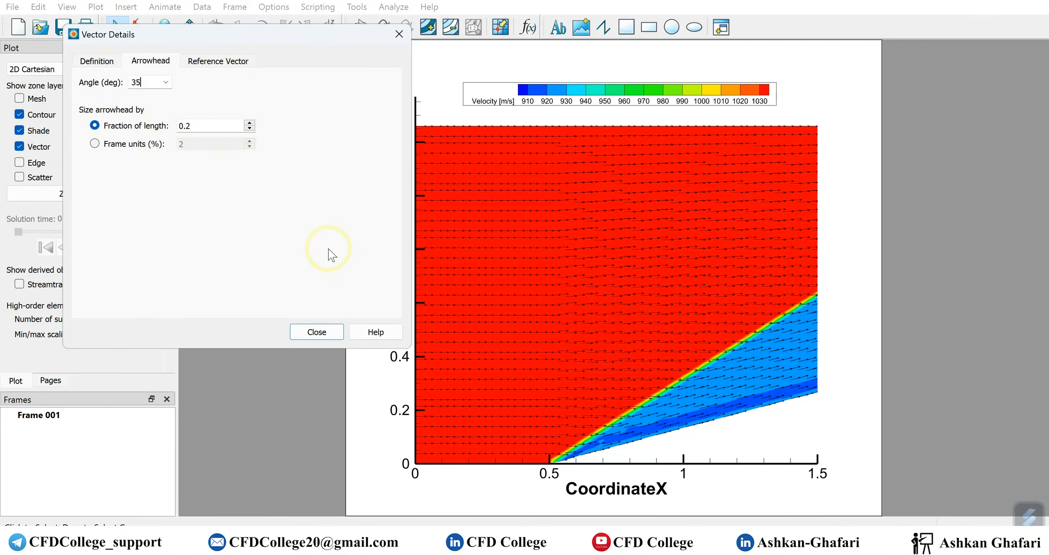
{"action": "left_click", "coordinate": [201, 126]}
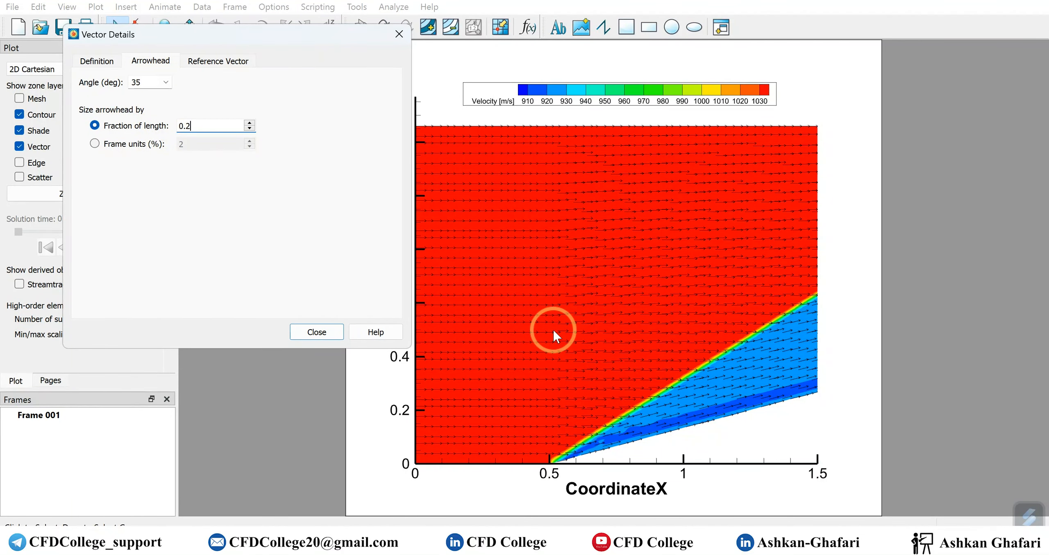
{"action": "left_click", "coordinate": [118, 87]}
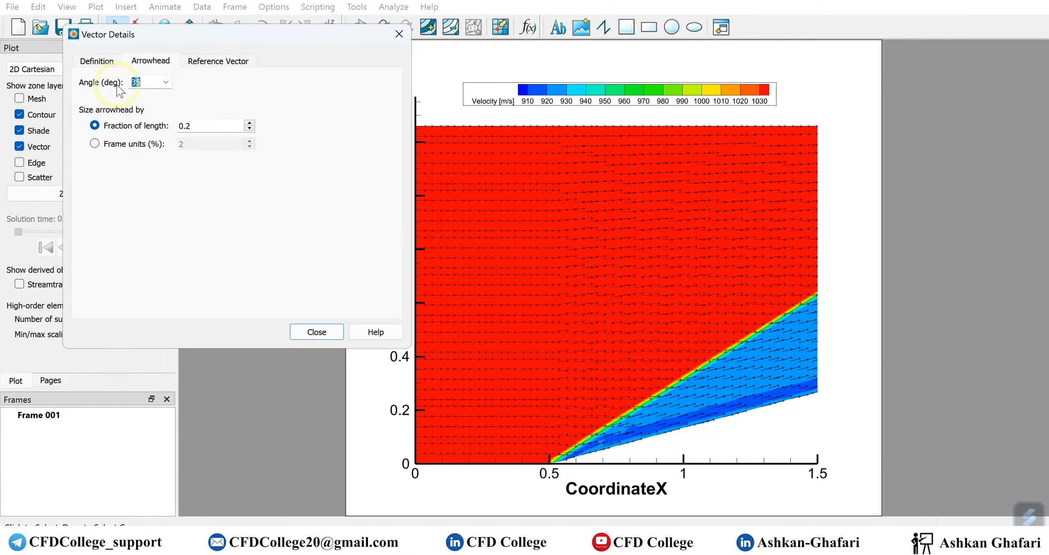
{"action": "type", "text": "50"}
{"action": "left_click", "coordinate": [208, 130]}
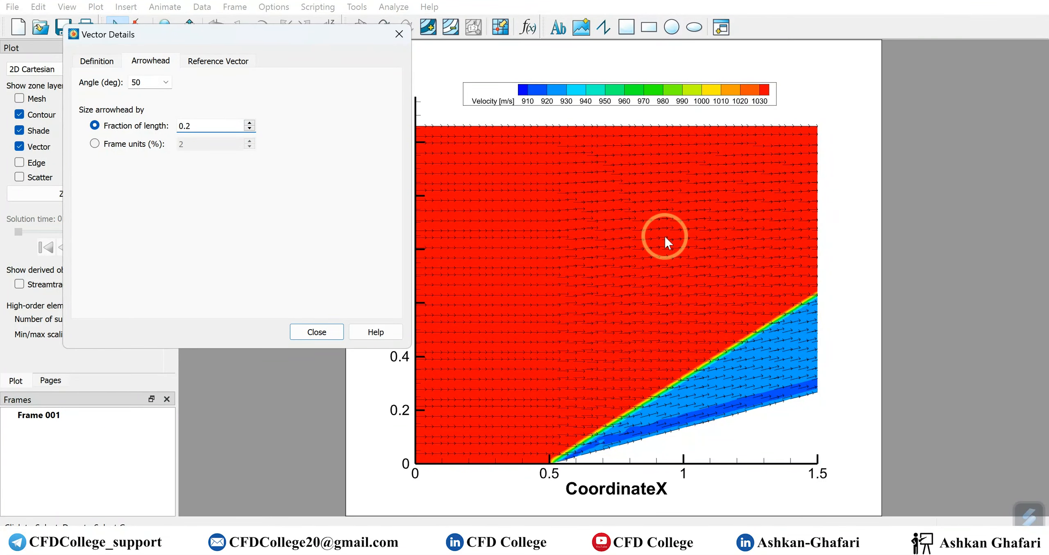
Size the arrowheads at 0.2 fraction of vector length, after trying Frame units
{"action": "left_click", "coordinate": [249, 123]}
{"action": "left_click", "coordinate": [249, 123]}
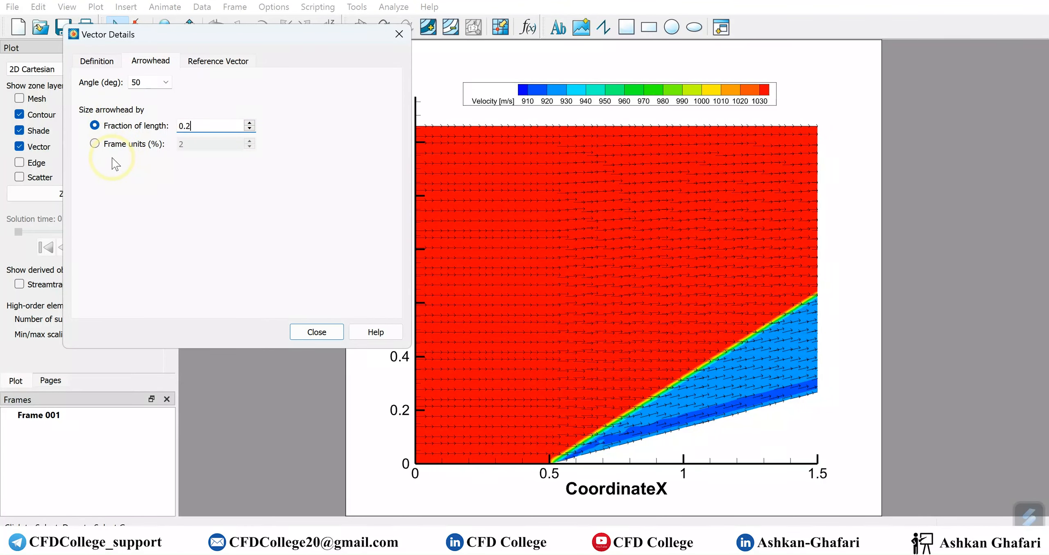
{"action": "left_click", "coordinate": [130, 145]}
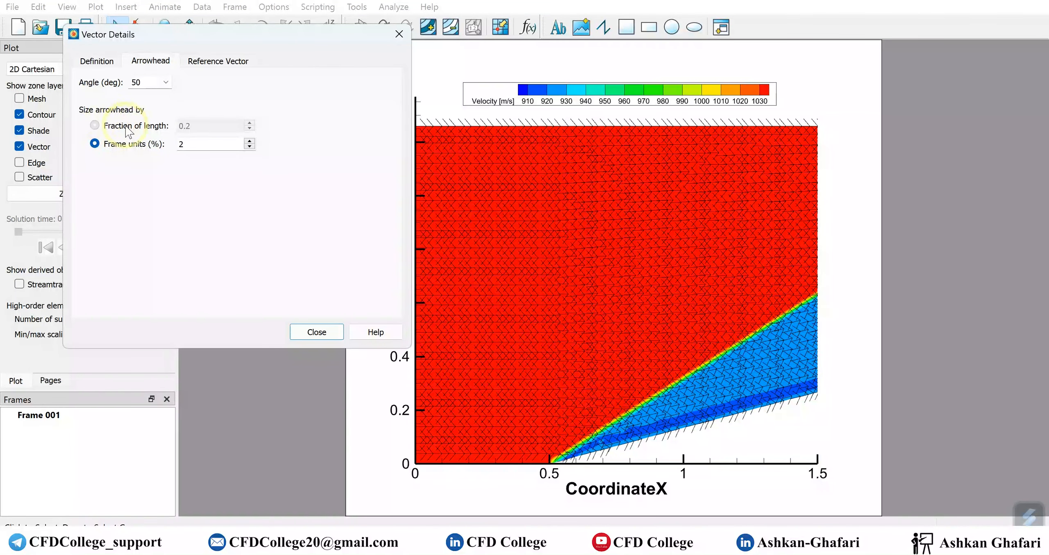
{"action": "left_click", "coordinate": [164, 125]}
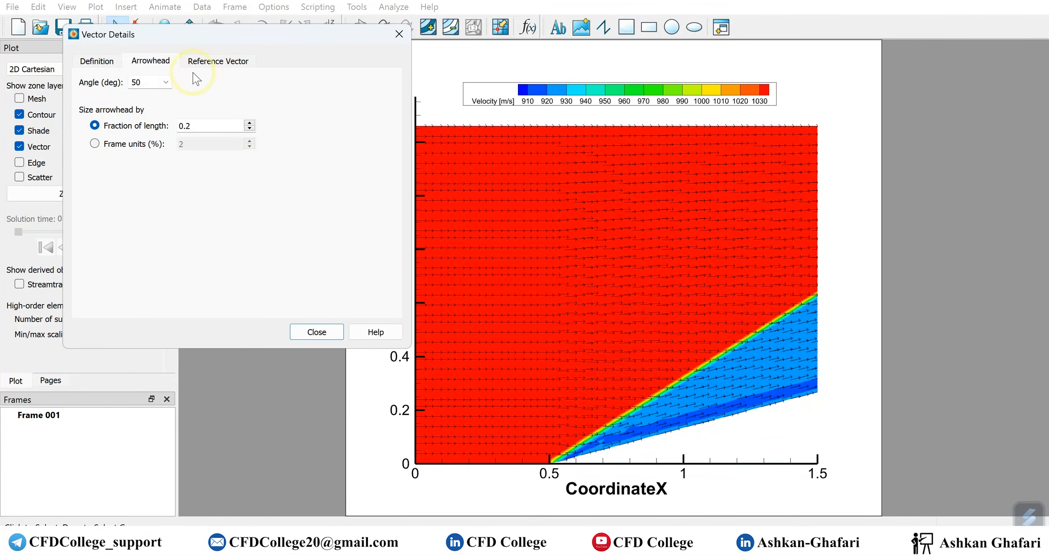
{"action": "left_click_drag", "start_coordinate": [252, 36], "coordinate": [218, 221]}
In the zone's vector style, try Head at point, Head only and midpoint anchoring, then keep Tail at point
{"action": "left_click", "coordinate": [81, 194]}
{"action": "left_click", "coordinate": [141, 274]}
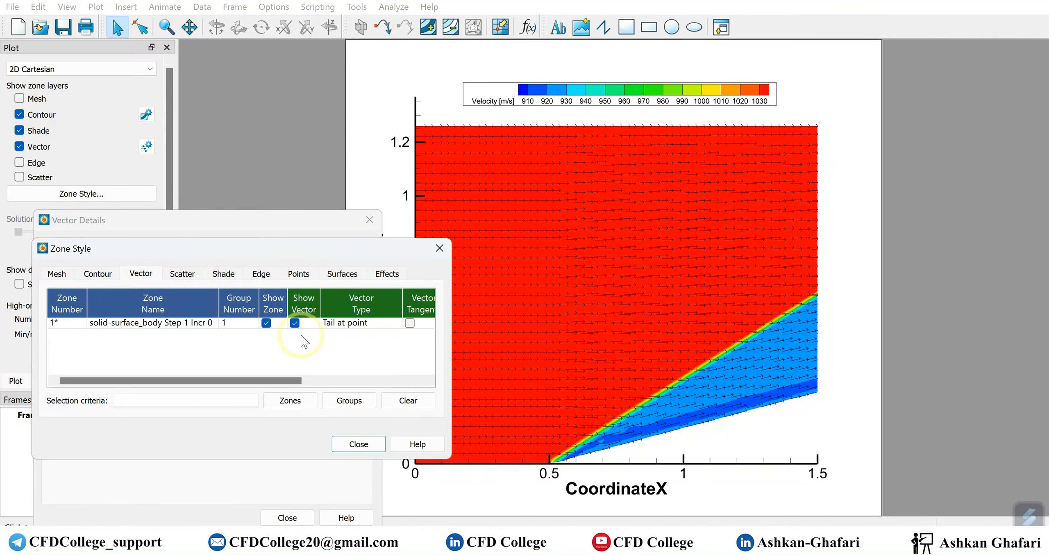
{"action": "left_click_drag", "start_coordinate": [286, 382], "coordinate": [351, 379]}
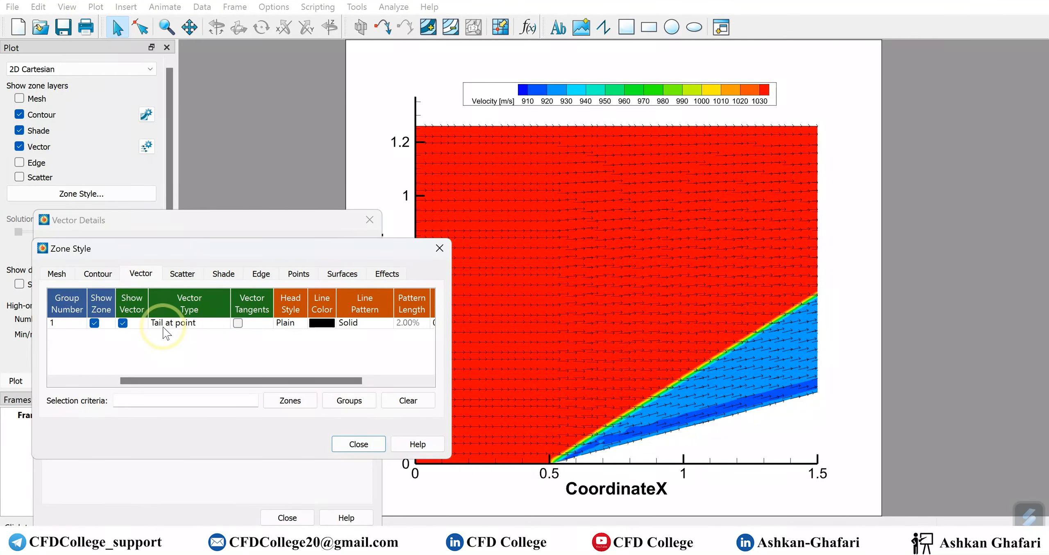
{"action": "left_click", "coordinate": [186, 326]}
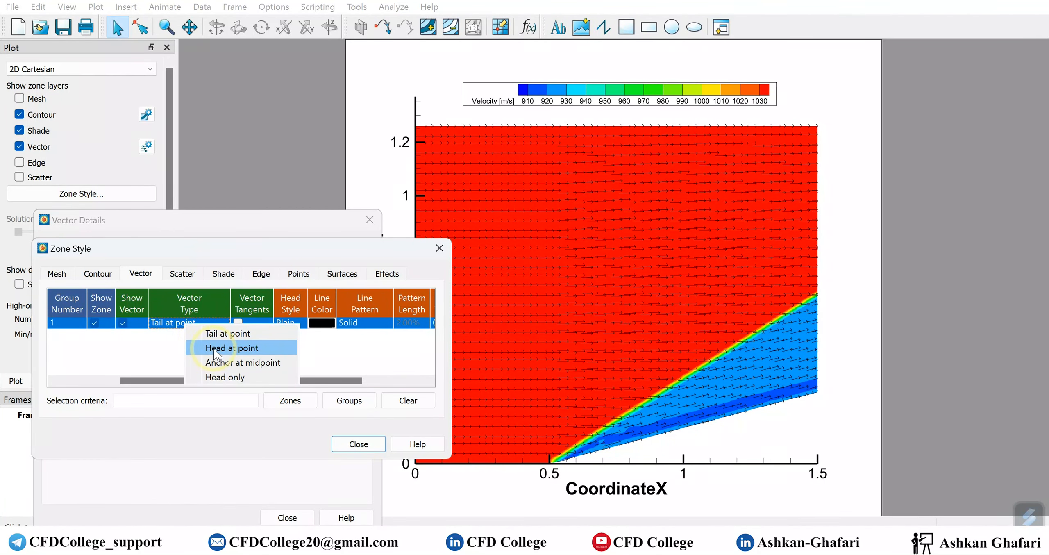
{"action": "left_click", "coordinate": [214, 347]}
{"action": "left_click", "coordinate": [214, 325]}
{"action": "left_click", "coordinate": [242, 332]}
{"action": "left_click", "coordinate": [203, 322]}
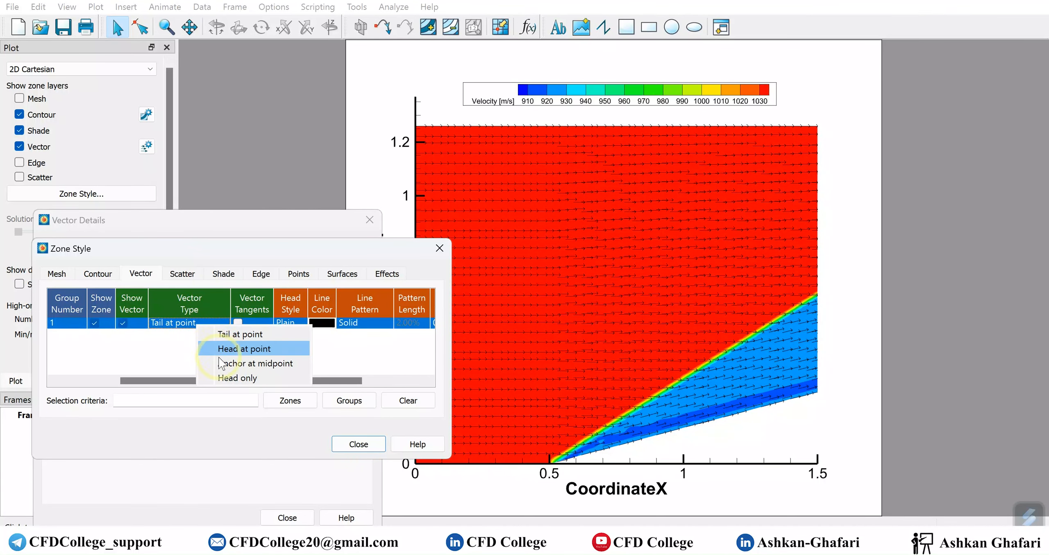
{"action": "left_click", "coordinate": [242, 378]}
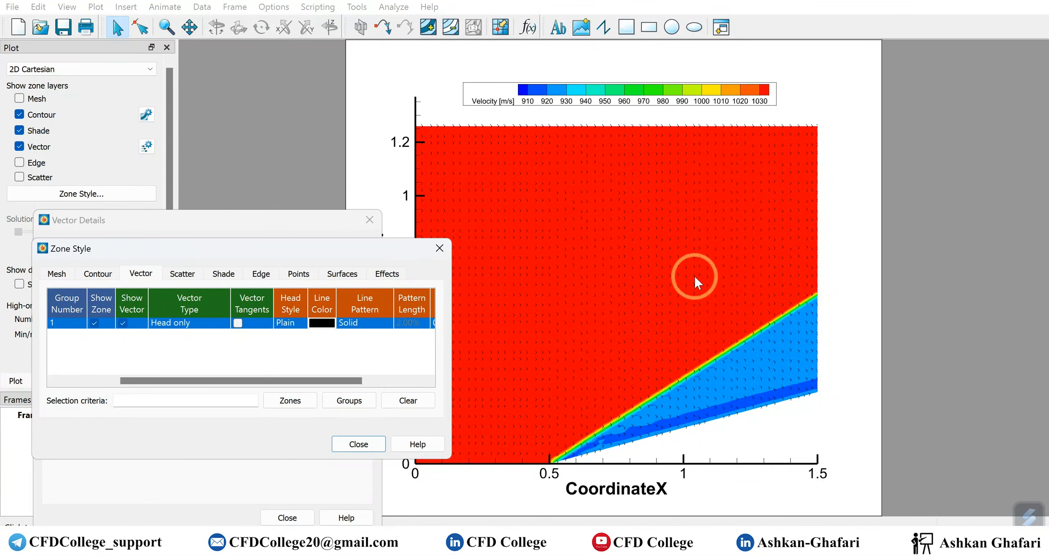
{"action": "left_click", "coordinate": [194, 324]}
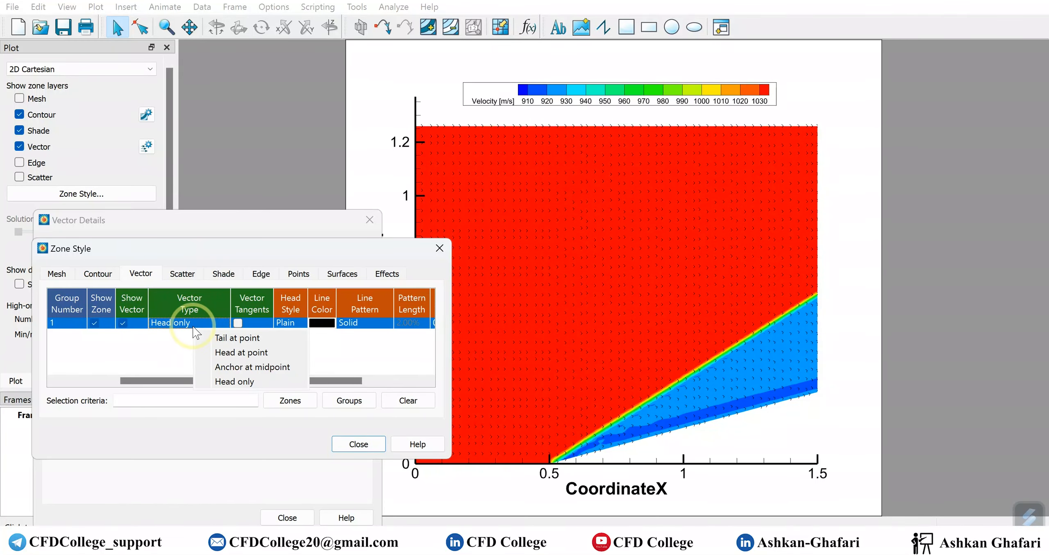
{"action": "left_click", "coordinate": [221, 368]}
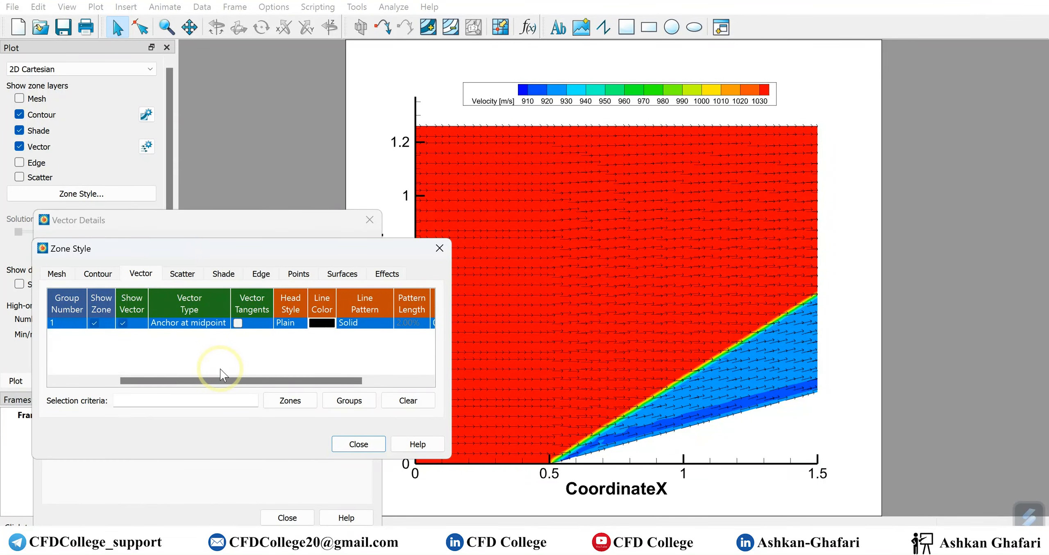
{"action": "left_click", "coordinate": [203, 323]}
{"action": "left_click", "coordinate": [227, 334]}
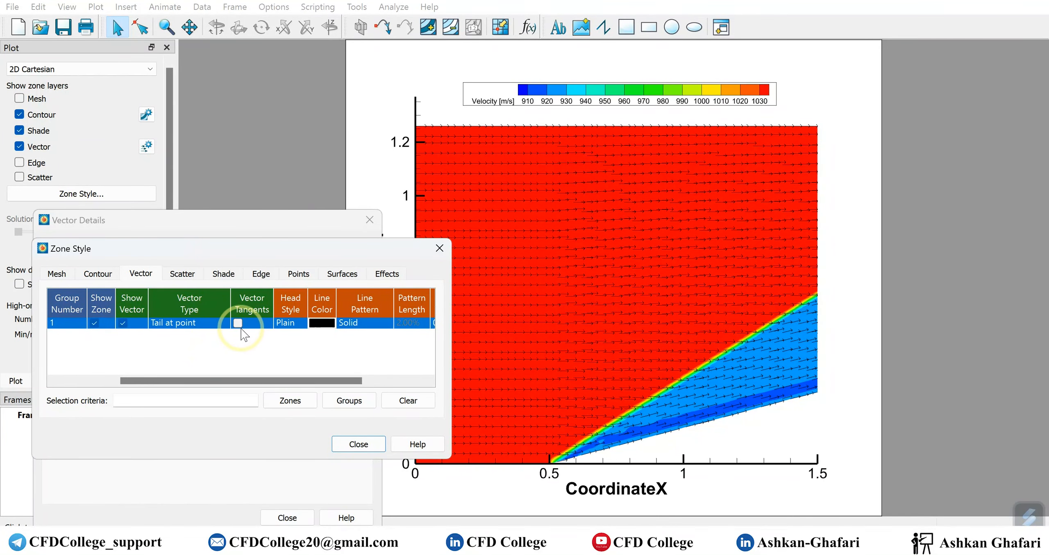
Change the vector head style to Hollow after trying Filled
{"action": "left_click_drag", "start_coordinate": [246, 381], "coordinate": [277, 380]}
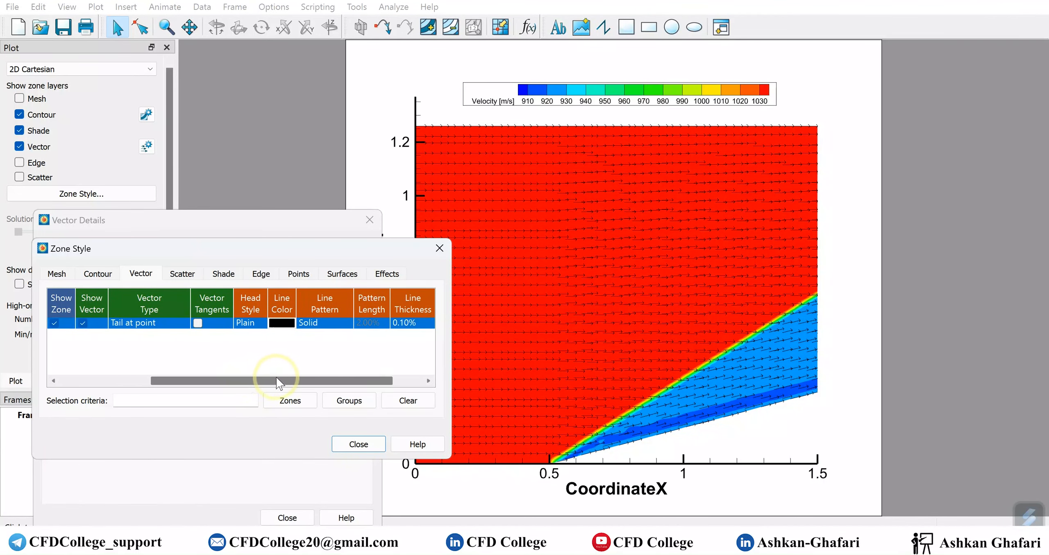
{"action": "left_click", "coordinate": [243, 324]}
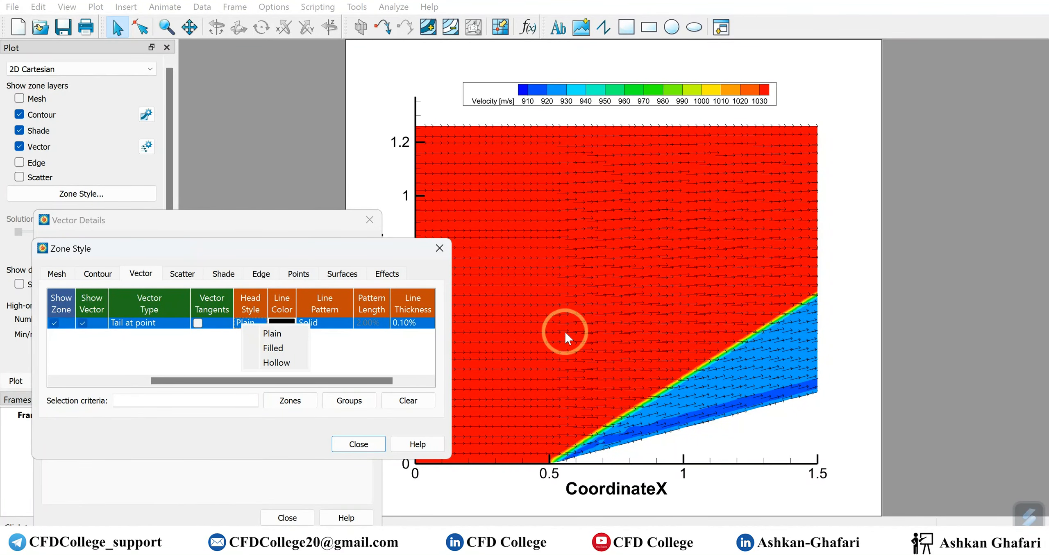
{"action": "left_click", "coordinate": [288, 348]}
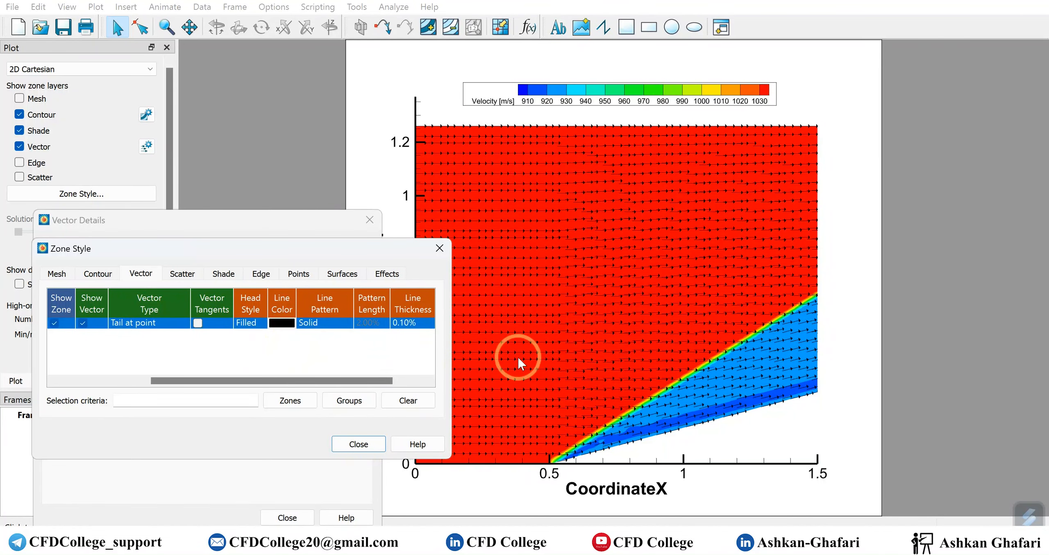
{"action": "left_click", "coordinate": [246, 324]}
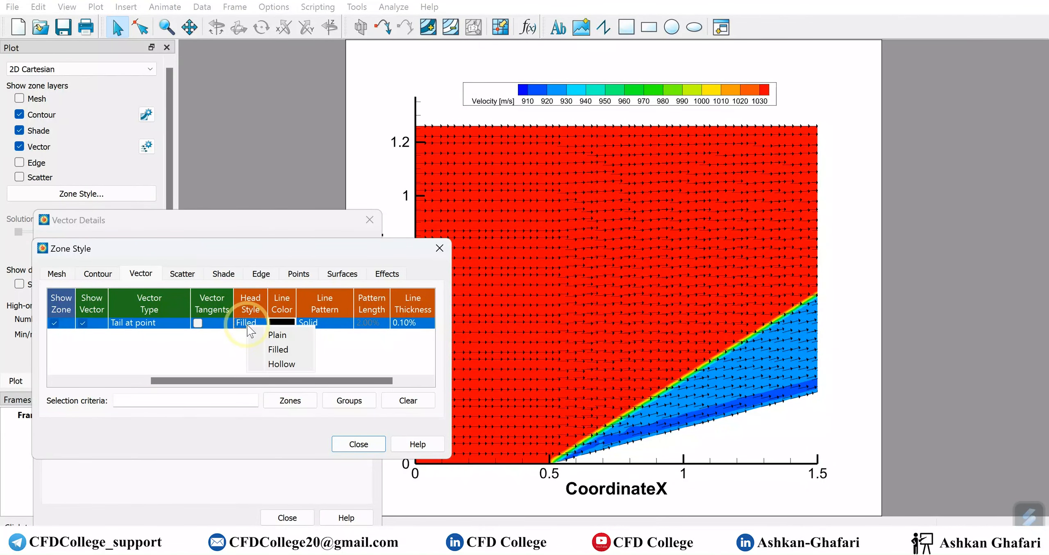
{"action": "left_click", "coordinate": [266, 364]}
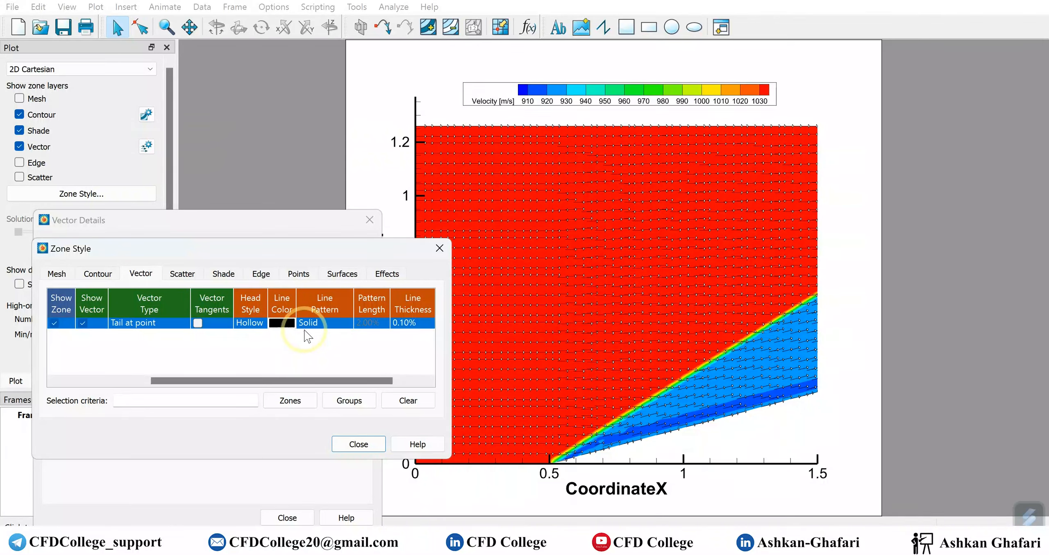
Colour the vectors yellow after trying red
{"action": "left_click", "coordinate": [427, 381]}
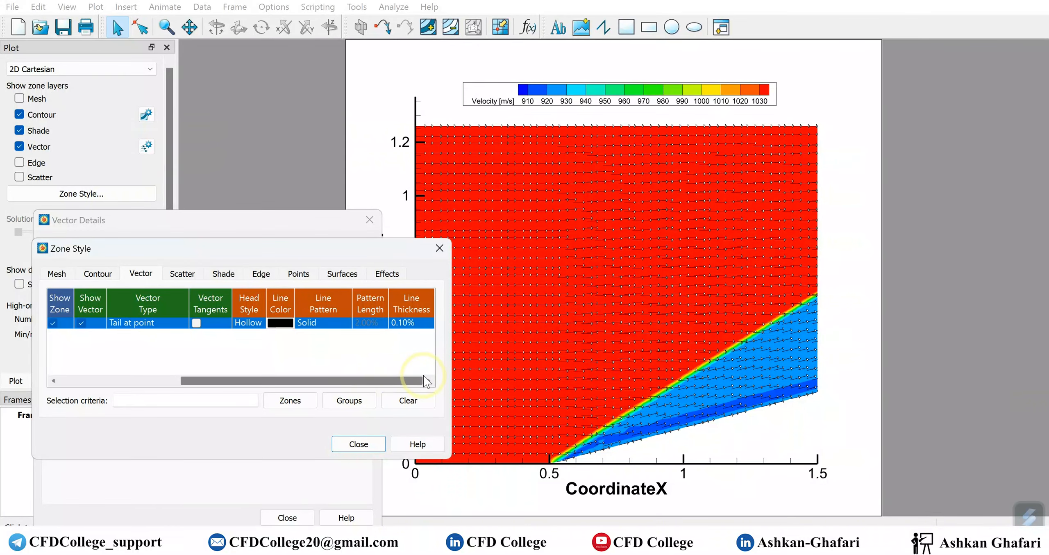
{"action": "left_click", "coordinate": [280, 323]}
{"action": "left_click", "coordinate": [335, 354]}
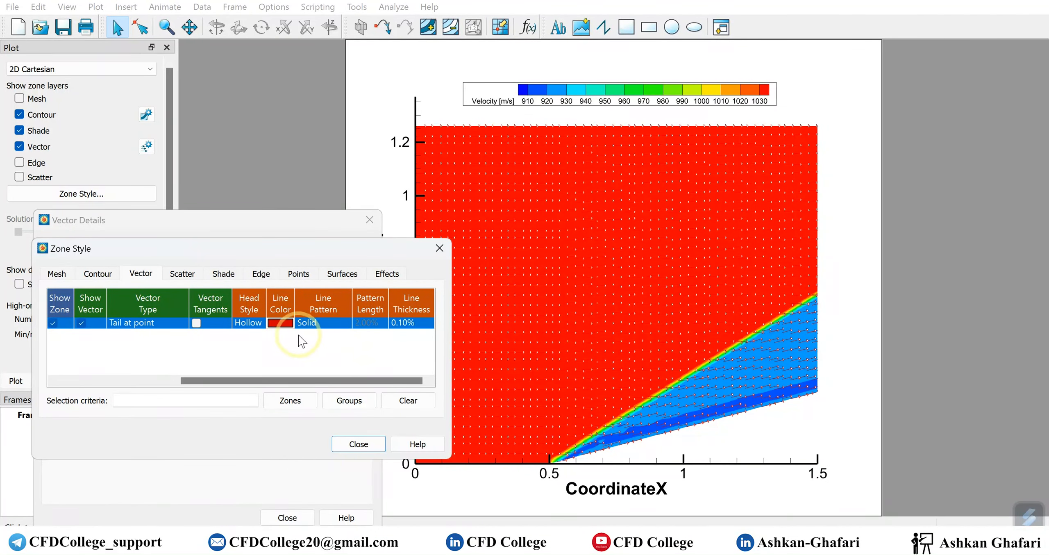
{"action": "left_click", "coordinate": [280, 323]}
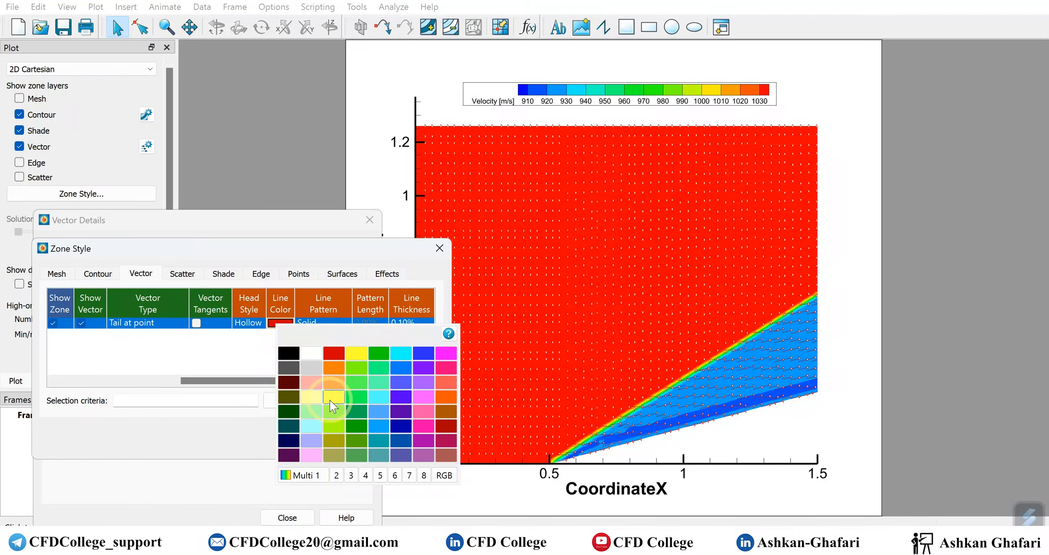
{"action": "left_click", "coordinate": [333, 399]}
{"action": "left_click", "coordinate": [280, 323]}
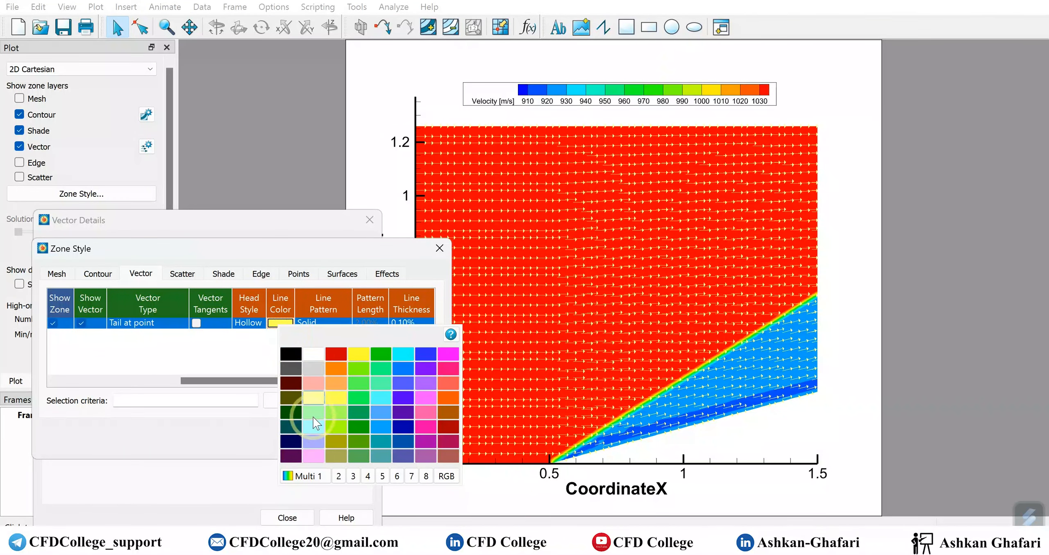
Colour the vectors by velocity, switch their arrowheads back to Plain, and hide the contour flood
{"action": "left_click", "coordinate": [308, 476]}
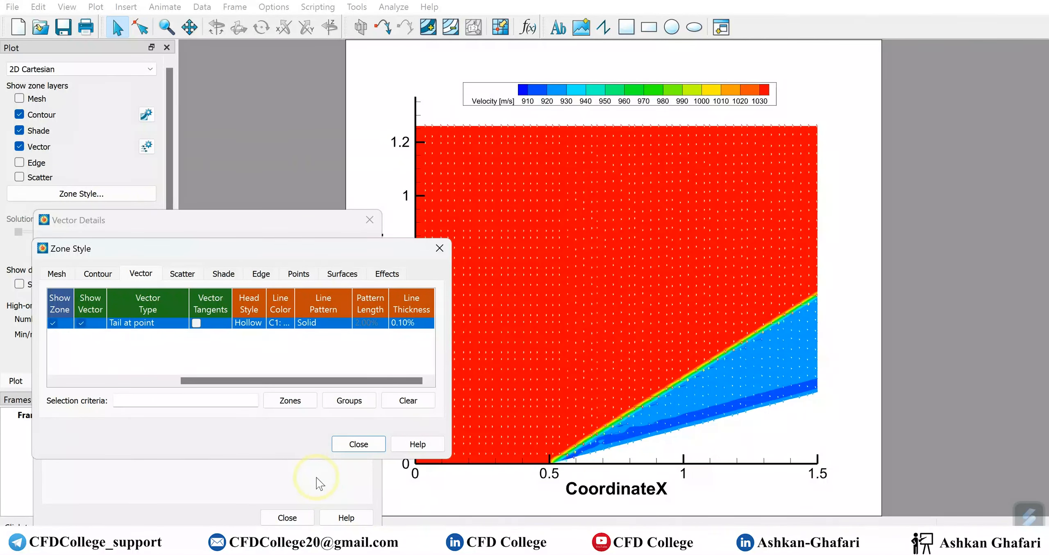
{"action": "left_click", "coordinate": [159, 323]}
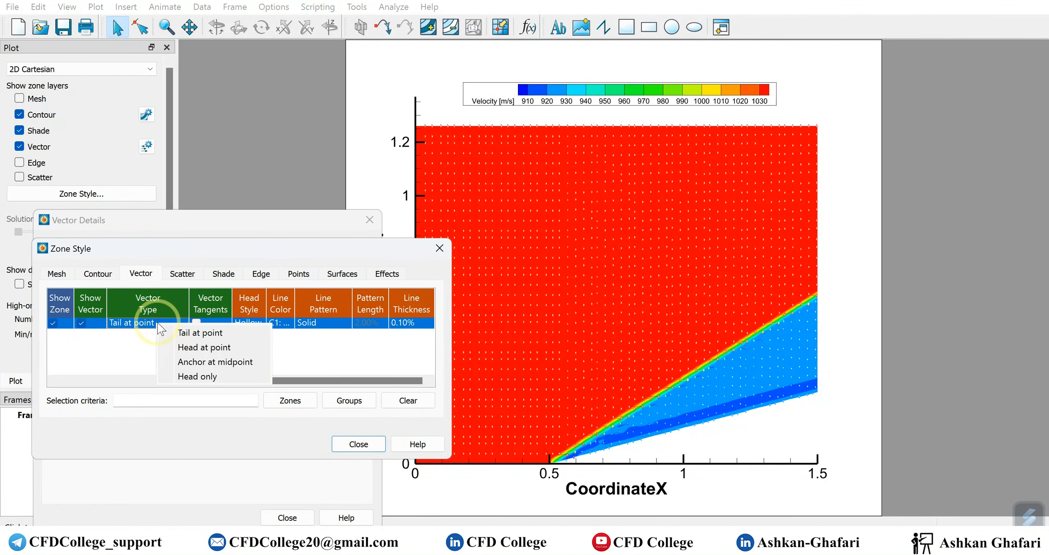
{"action": "left_click", "coordinate": [242, 324]}
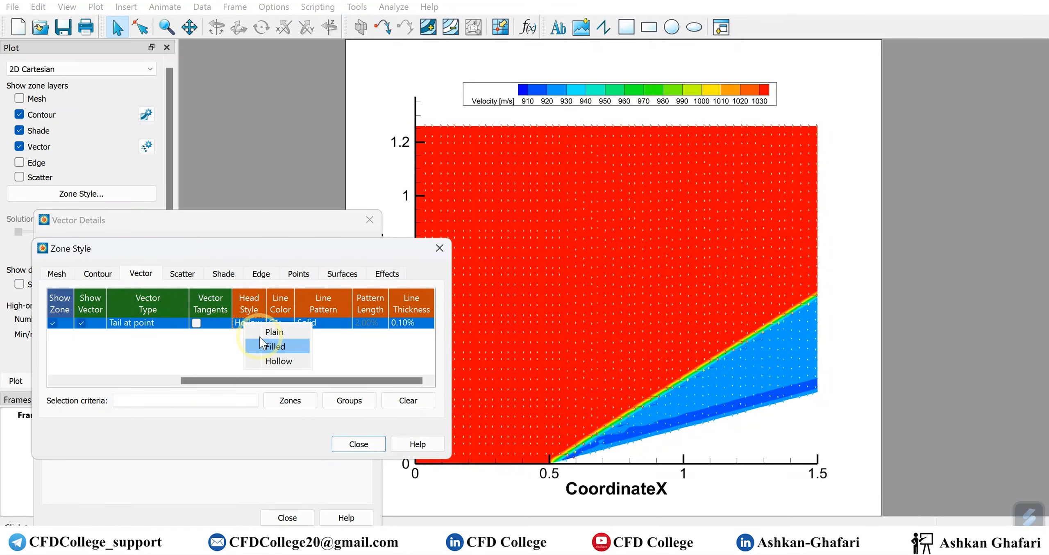
{"action": "left_click", "coordinate": [259, 334]}
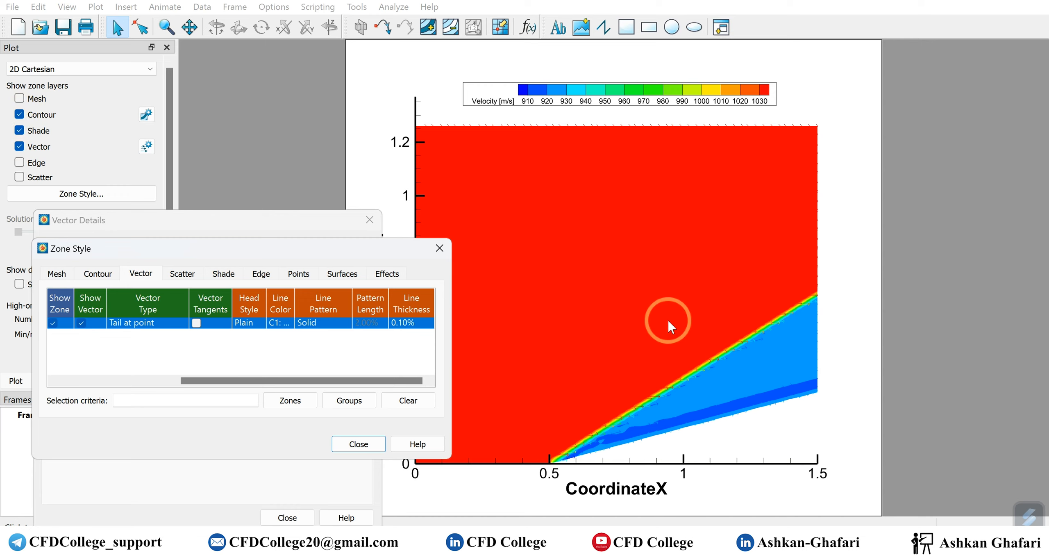
{"action": "left_click", "coordinate": [19, 115]}
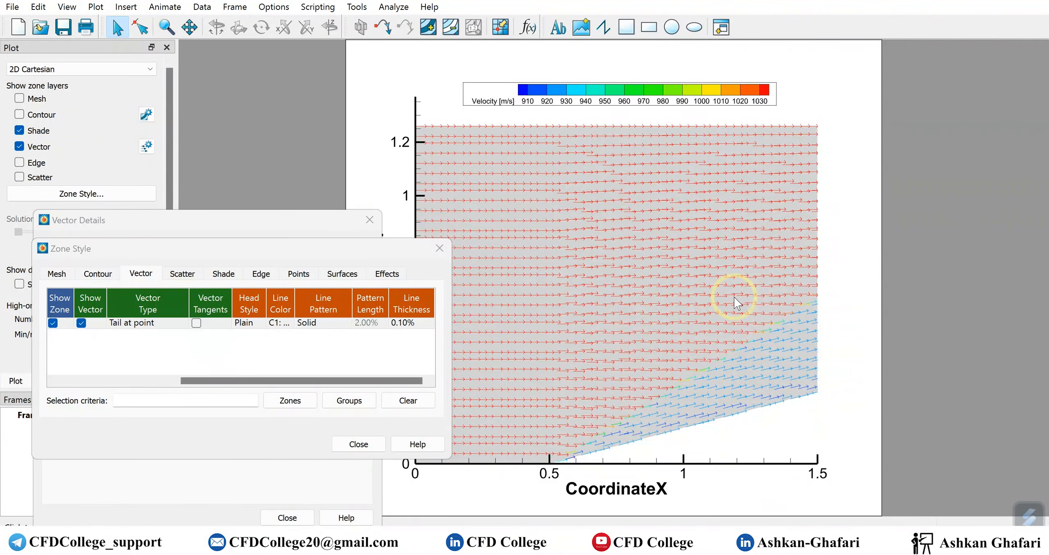
Show the contour flood again and make the vectors black with a solid line pattern
{"action": "left_click", "coordinate": [20, 115]}
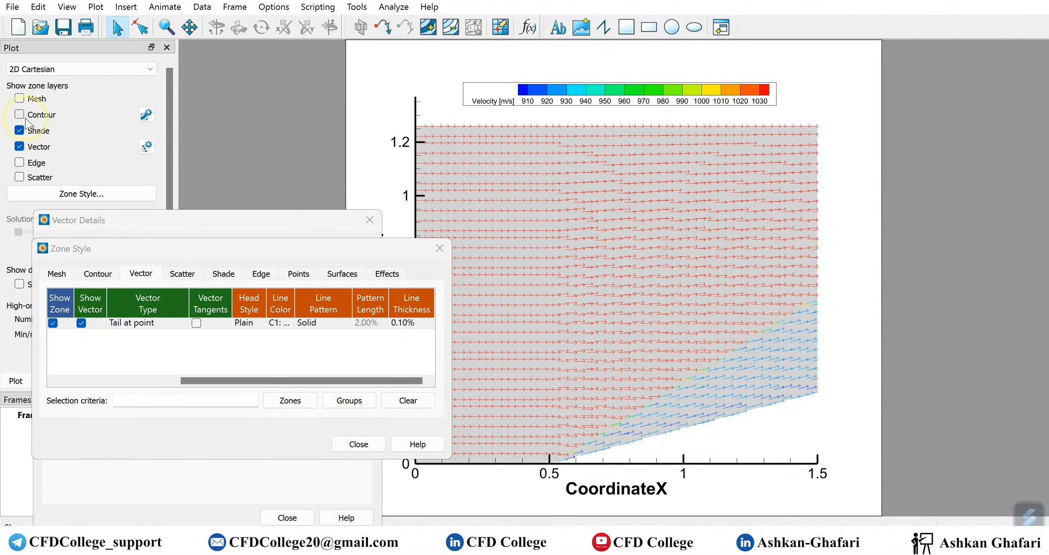
{"action": "left_click", "coordinate": [280, 323]}
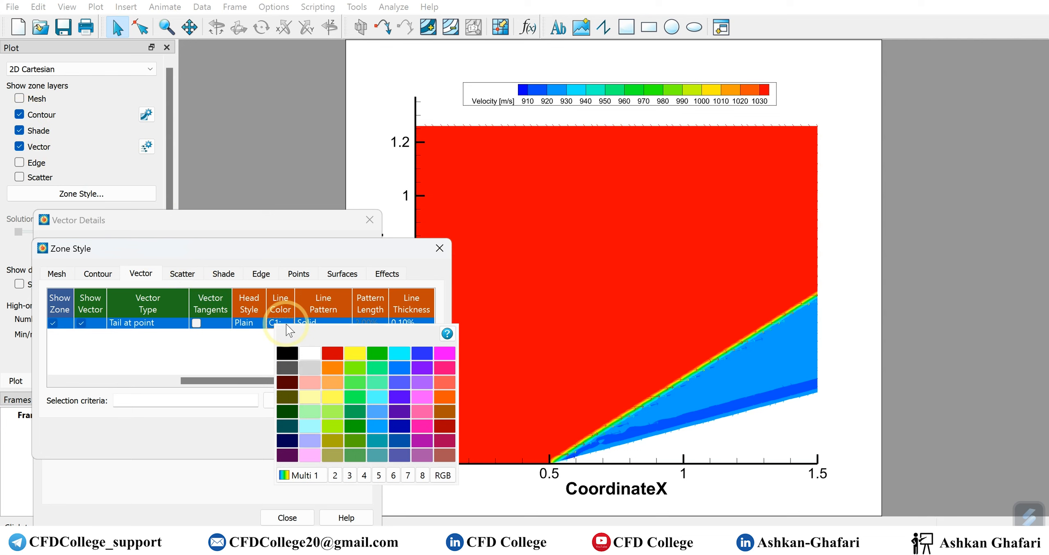
{"action": "left_click", "coordinate": [287, 353]}
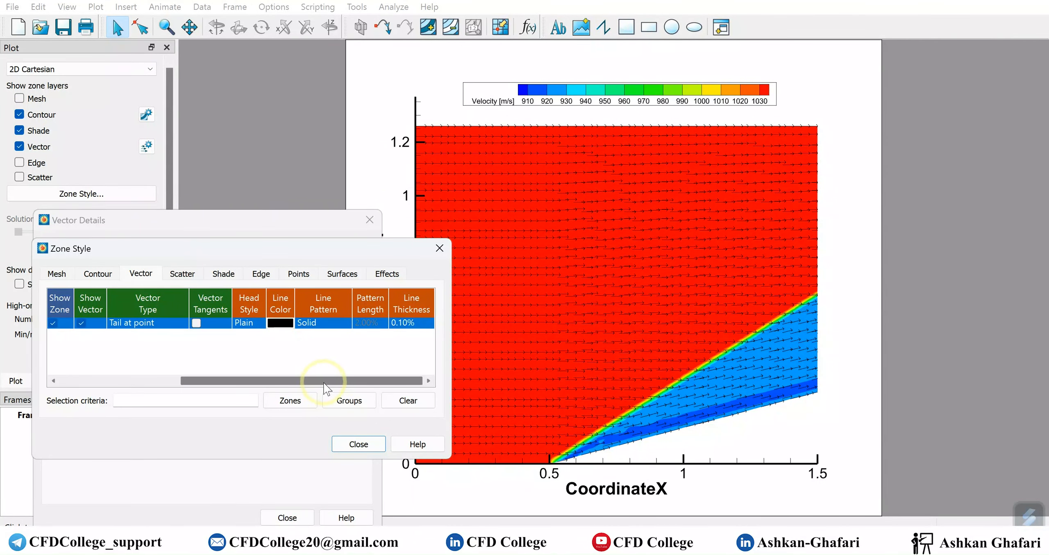
{"action": "left_click", "coordinate": [319, 322]}
{"action": "left_click", "coordinate": [302, 357]}
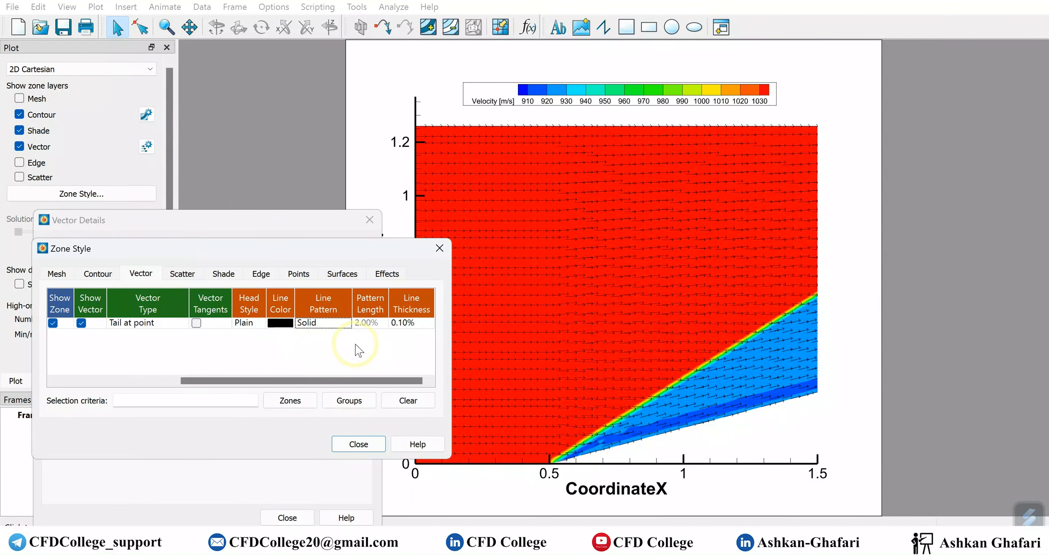
Set the vector line thickness to 0.10% and close the zone style window
{"action": "left_click", "coordinate": [408, 323]}
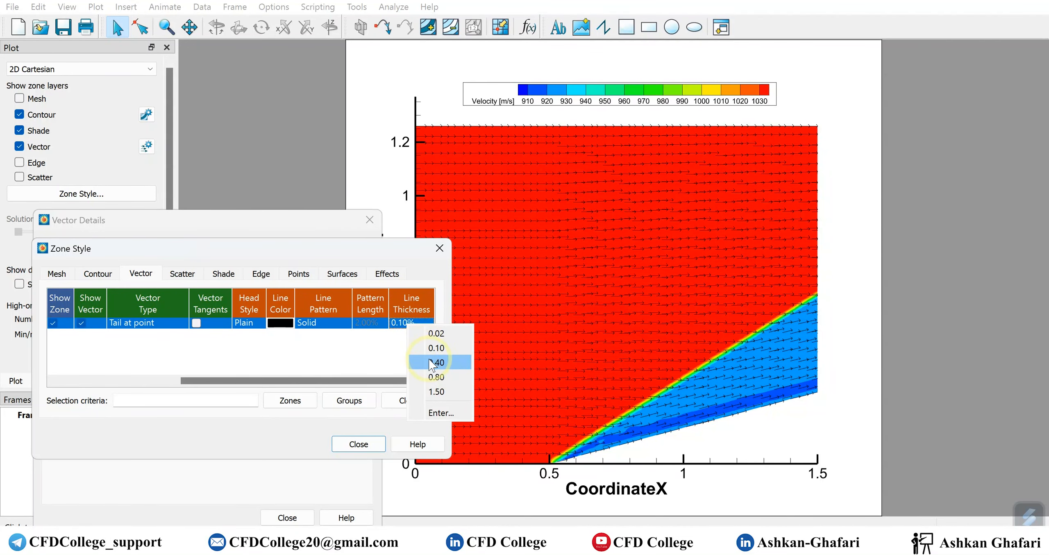
{"action": "left_click", "coordinate": [430, 361]}
{"action": "left_click", "coordinate": [422, 326]}
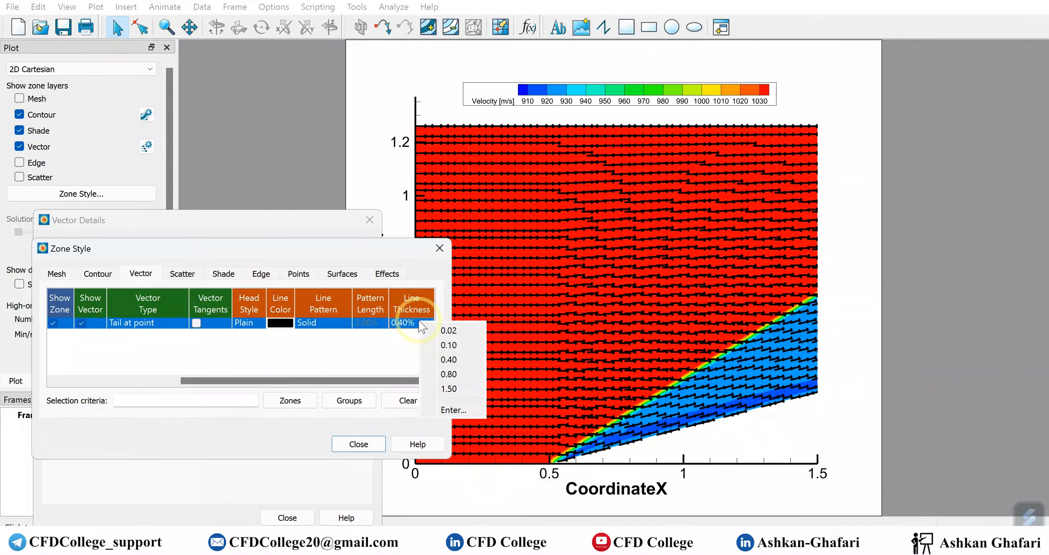
{"action": "left_click", "coordinate": [451, 409]}
{"action": "type", "text": "0.2"}
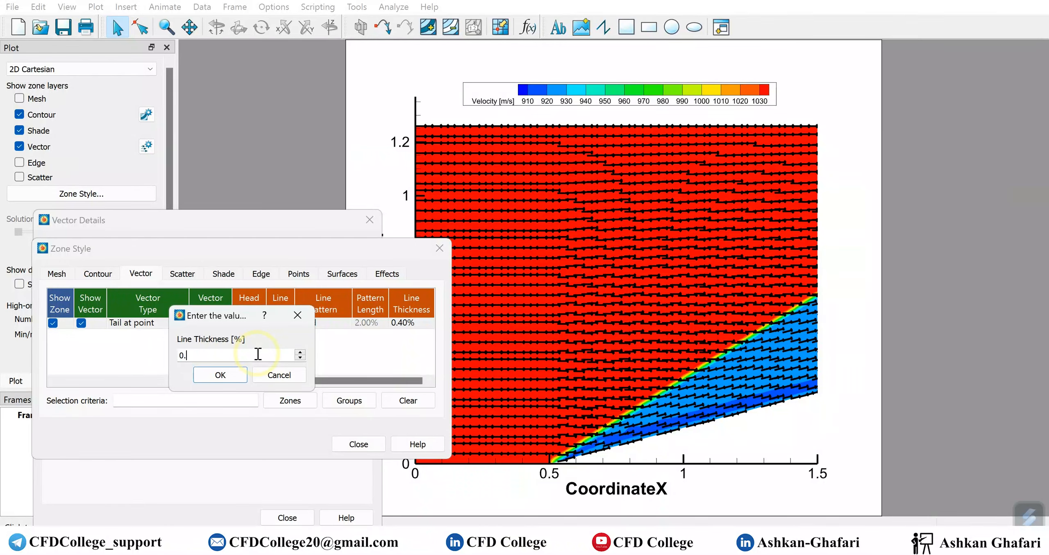
{"action": "key", "text": "Return"}
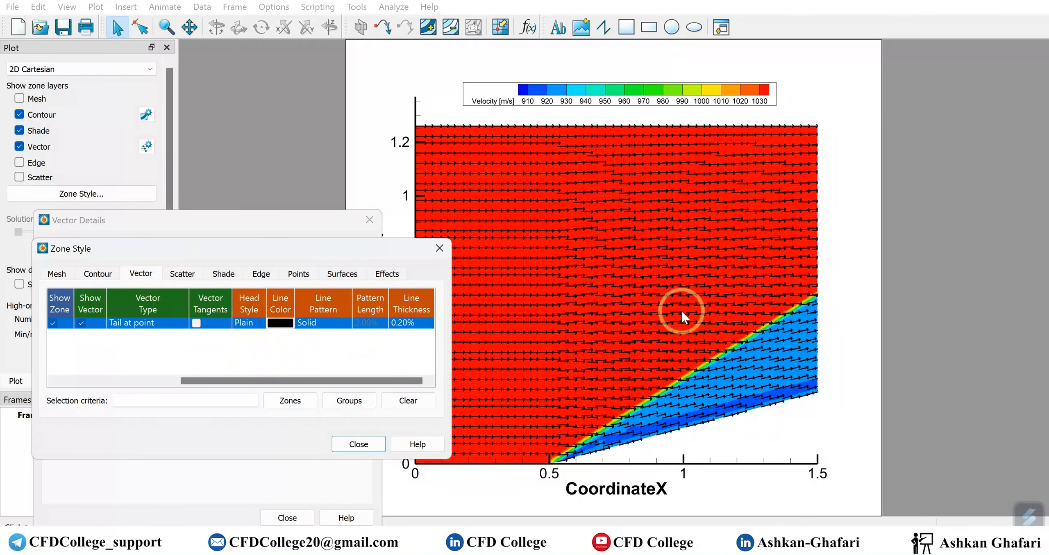
{"action": "left_click", "coordinate": [405, 323]}
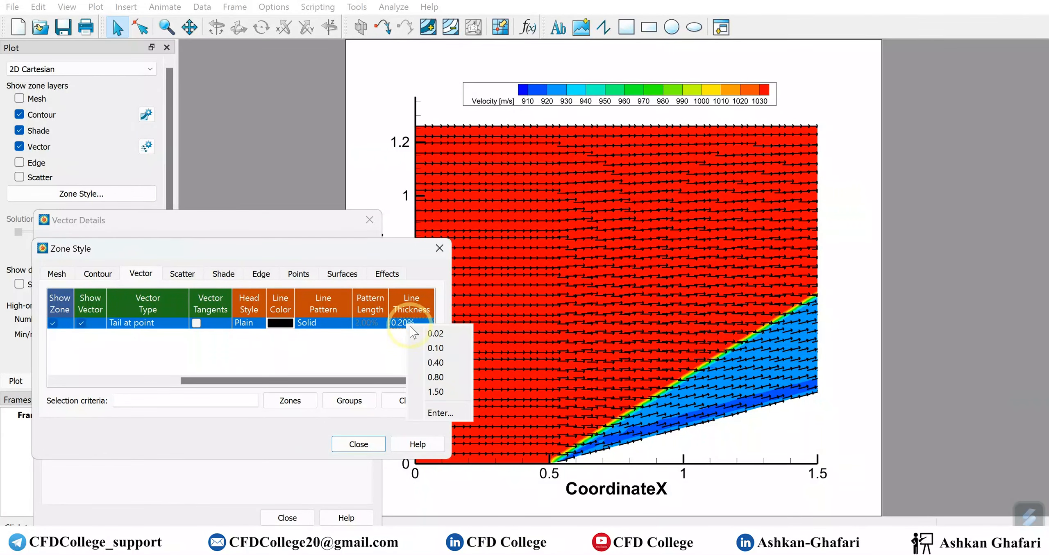
{"action": "left_click", "coordinate": [434, 347]}
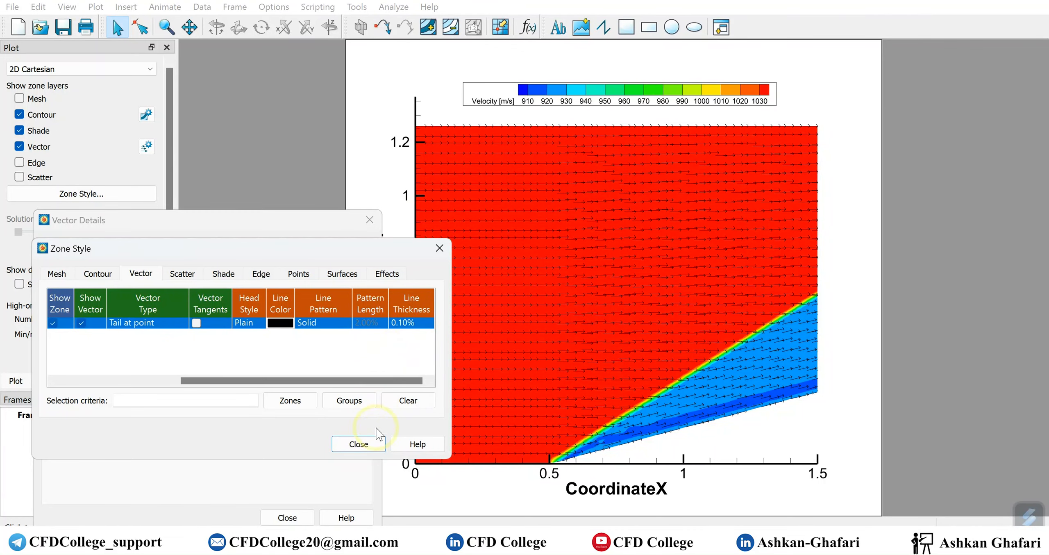
{"action": "left_click", "coordinate": [370, 446]}
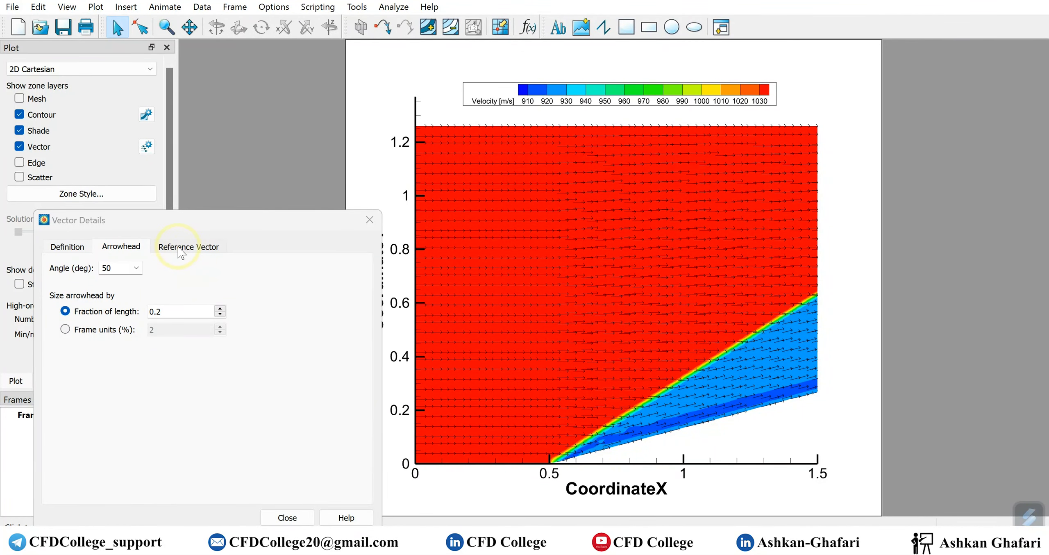
Show a reference vector with 0.8% line thickness and its magnitude reset to 950
{"action": "left_click", "coordinate": [181, 250]}
{"action": "left_click", "coordinate": [115, 269]}
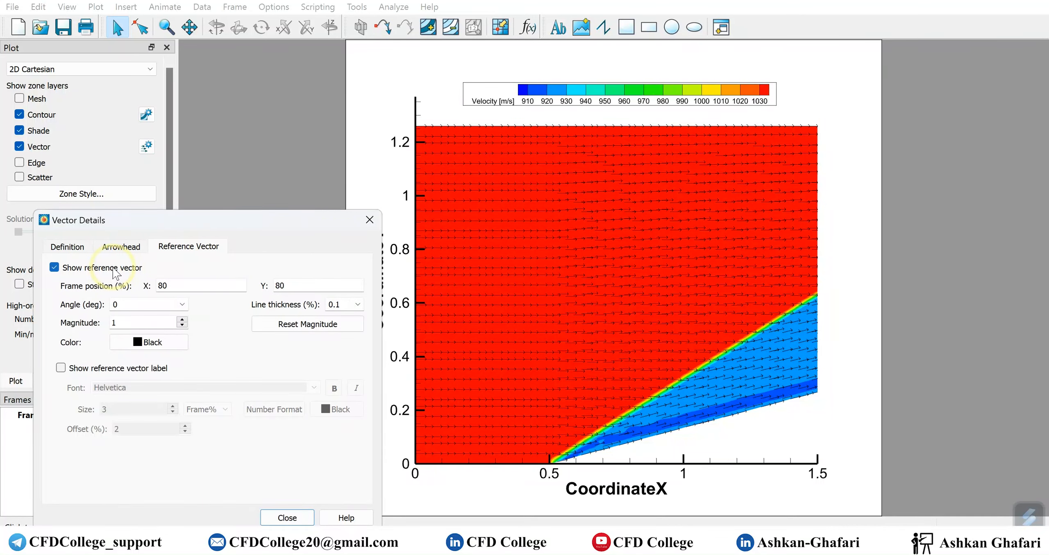
{"action": "left_click", "coordinate": [113, 268]}
{"action": "left_click", "coordinate": [113, 268]}
{"action": "left_click", "coordinate": [113, 269]}
{"action": "left_click", "coordinate": [114, 269]}
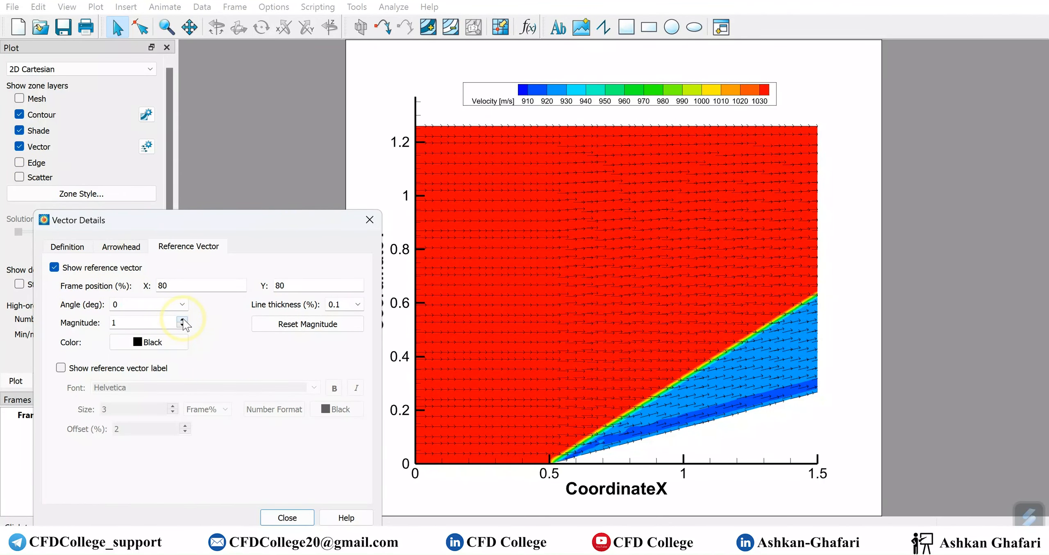
{"action": "left_click", "coordinate": [357, 304]}
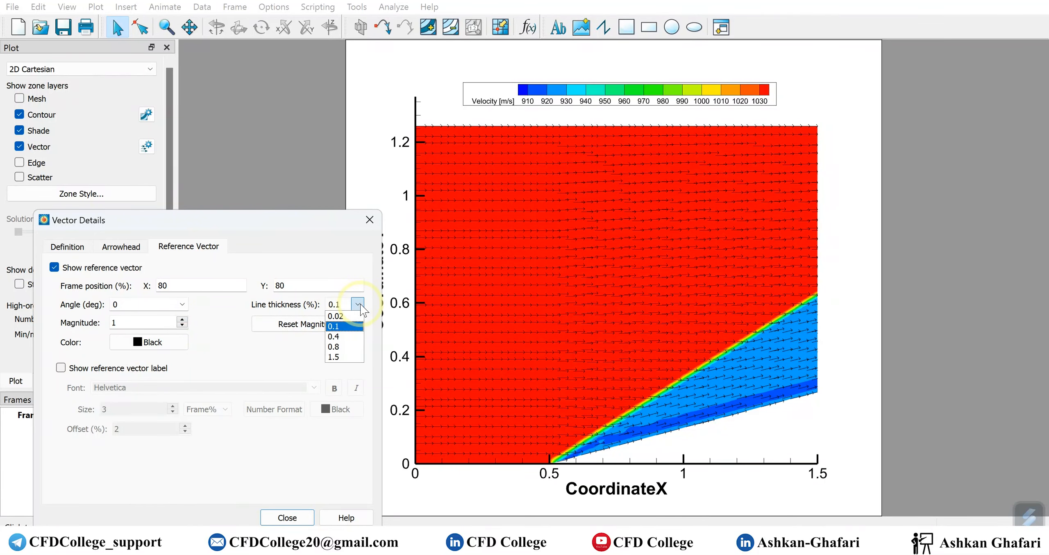
{"action": "left_click", "coordinate": [345, 347]}
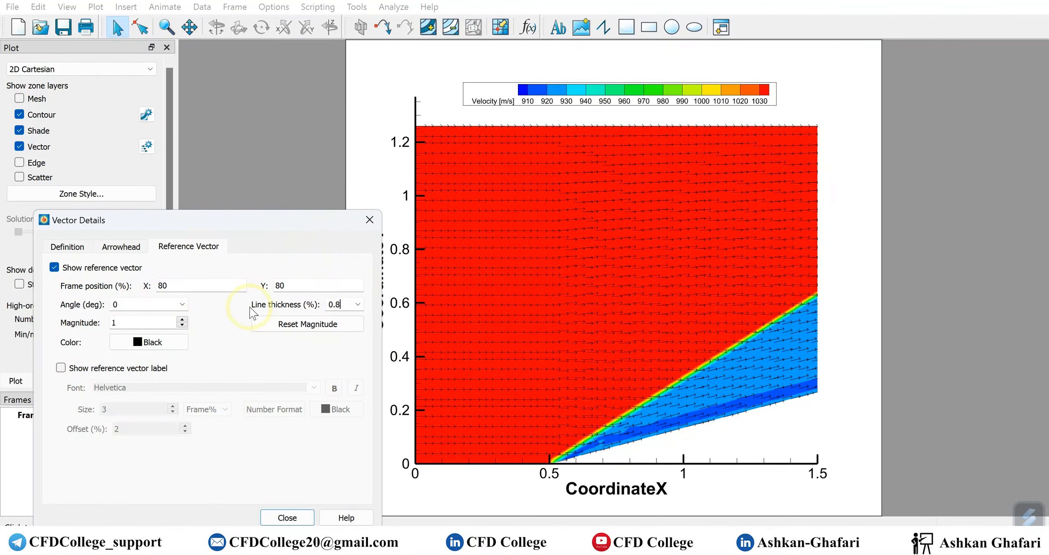
{"action": "left_click", "coordinate": [307, 325]}
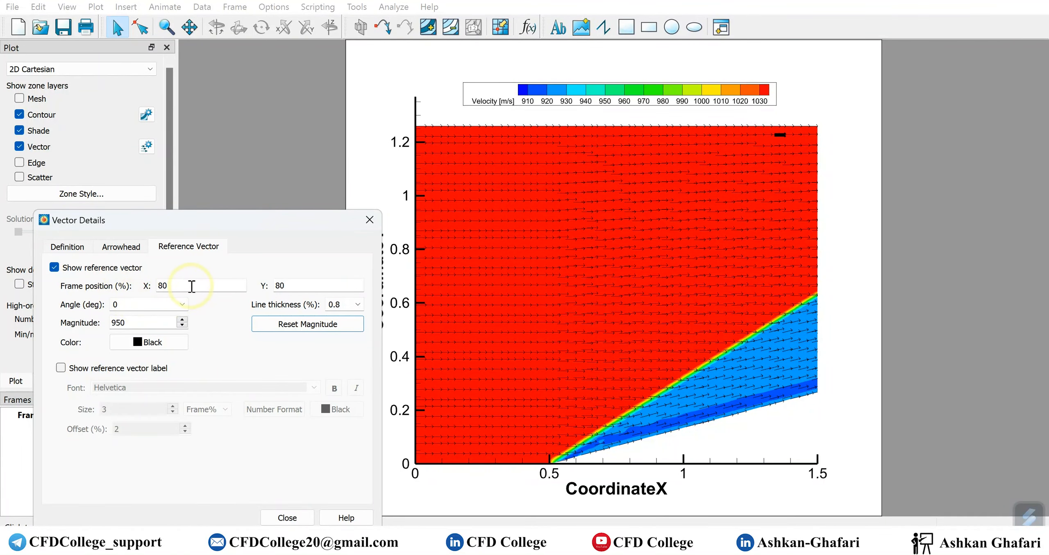
Nudge the reference vector toward the top right and thin it to 0.1% line thickness
{"action": "left_click_drag", "start_coordinate": [785, 138], "coordinate": [804, 108]}
{"action": "left_click", "coordinate": [828, 148]}
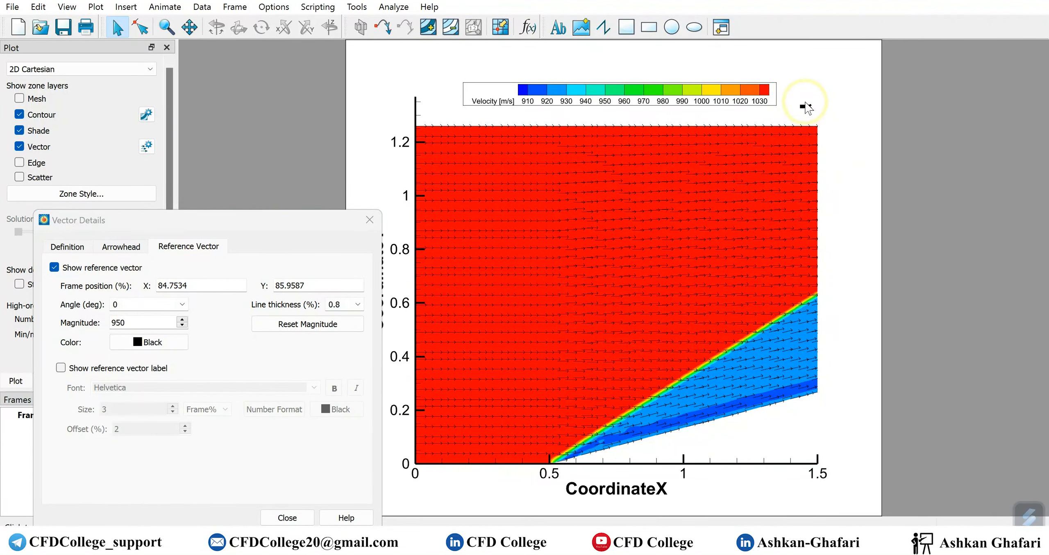
{"action": "left_click", "coordinate": [347, 307]}
{"action": "left_click", "coordinate": [334, 316]}
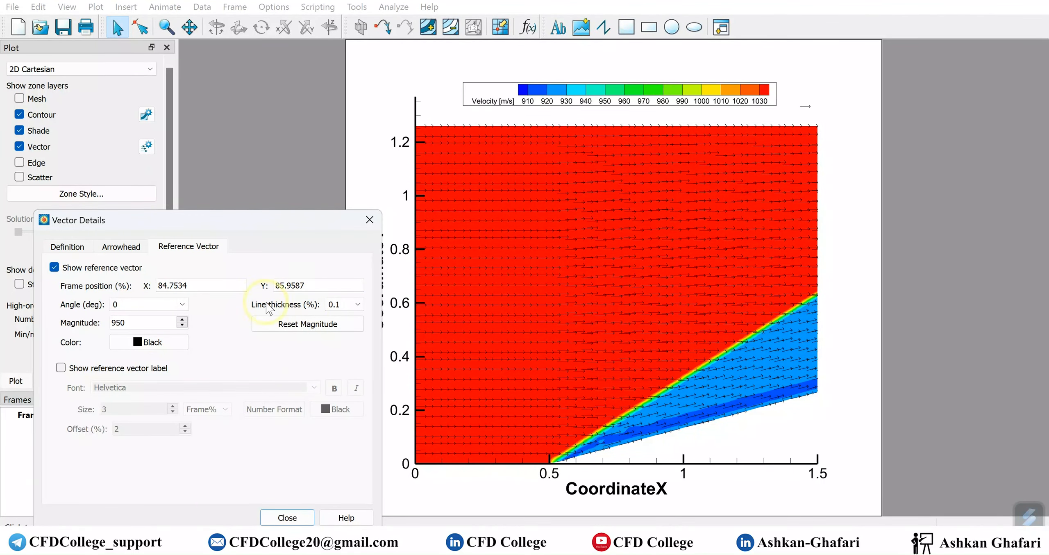
Drag the reference vector to the plot's lower right, around frame position 77.1, 16.6
{"action": "left_click", "coordinate": [805, 107]}
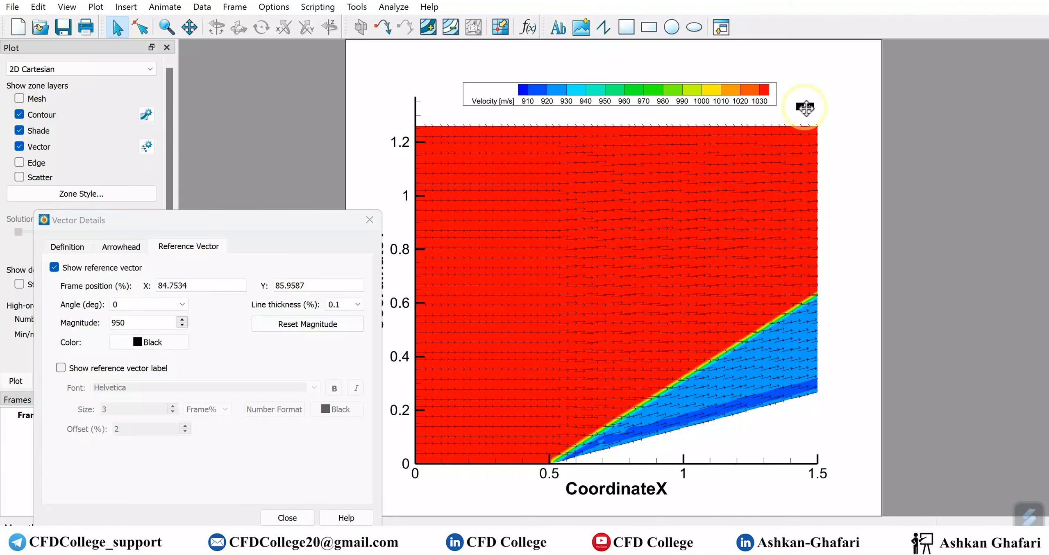
{"action": "left_click_drag", "start_coordinate": [805, 114], "coordinate": [808, 115]}
{"action": "left_click", "coordinate": [824, 127]}
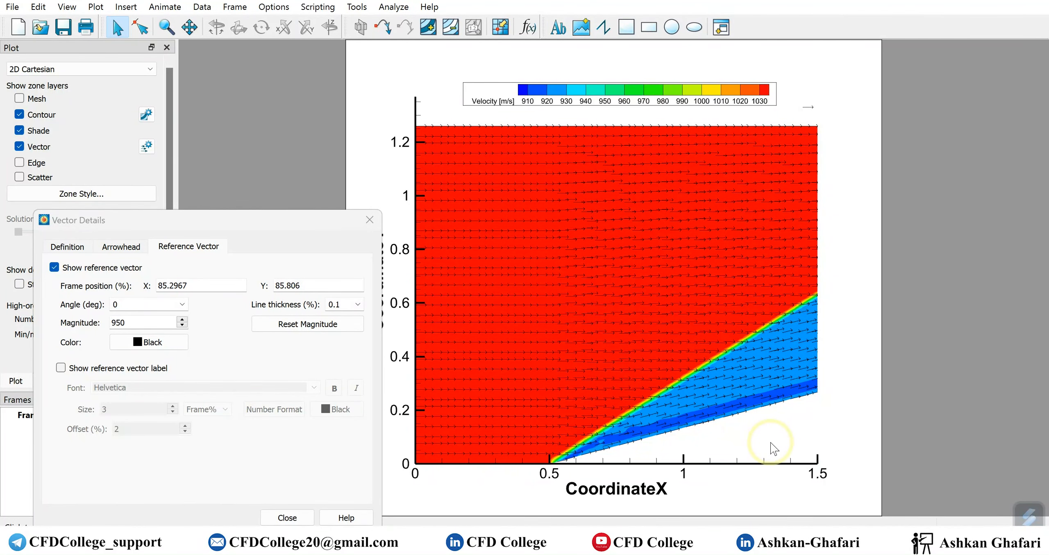
{"action": "left_click", "coordinate": [808, 106]}
{"action": "left_click_drag", "start_coordinate": [766, 437], "coordinate": [766, 437]}
{"action": "left_click", "coordinate": [819, 436]}
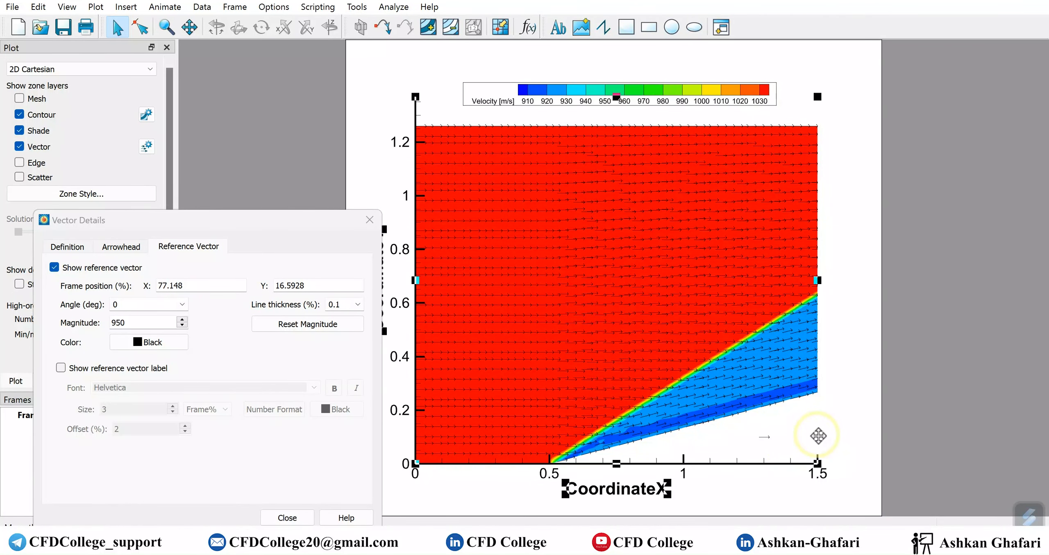
{"action": "left_click", "coordinate": [769, 437]}
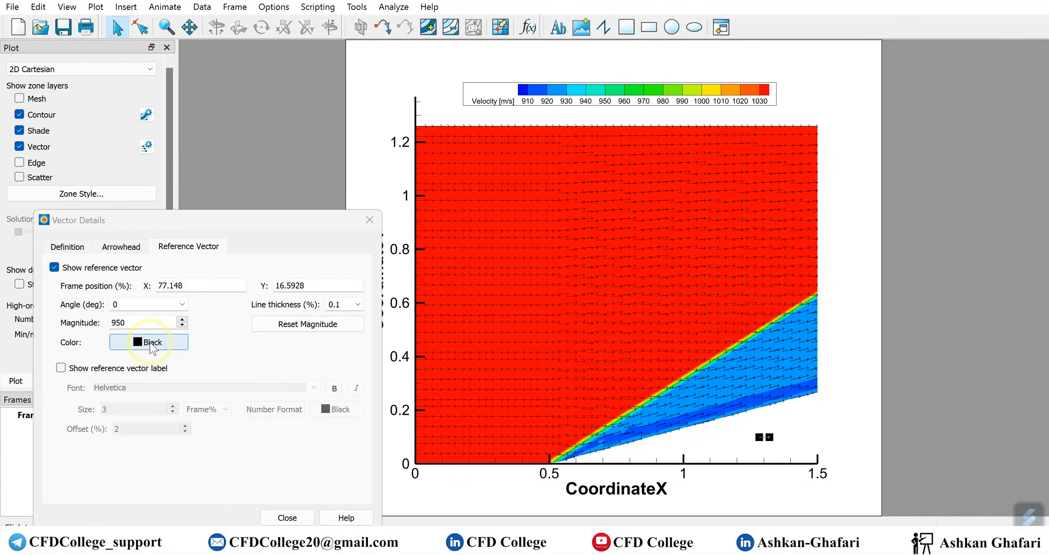
Turn on the reference vector label and set the reference magnitude to 1000
{"action": "left_click", "coordinate": [94, 375]}
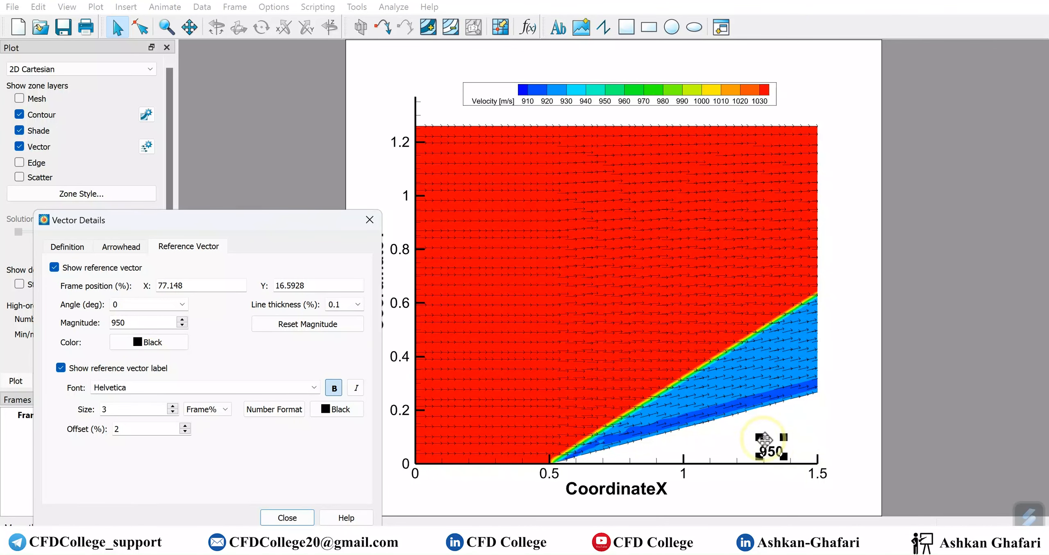
{"action": "left_click_drag", "start_coordinate": [137, 324], "coordinate": [109, 324]}
{"action": "left_click", "coordinate": [136, 321]}
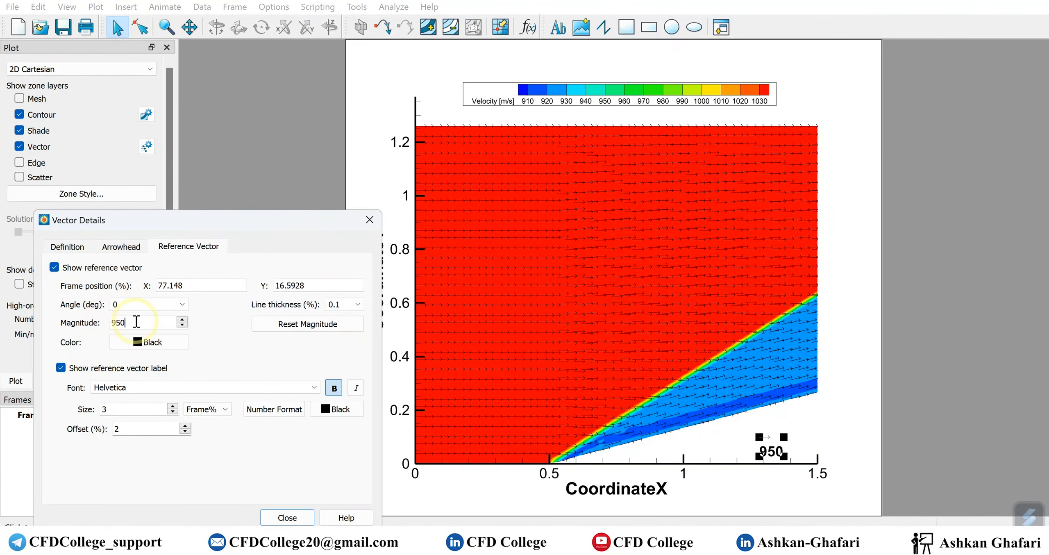
{"action": "left_click", "coordinate": [182, 320]}
{"action": "left_click", "coordinate": [182, 321]}
{"action": "left_click", "coordinate": [182, 320]}
{"action": "left_click", "coordinate": [182, 320]}
{"action": "left_click", "coordinate": [182, 320]}
{"action": "left_click", "coordinate": [182, 320]}
{"action": "left_click", "coordinate": [182, 320]}
{"action": "left_click", "coordinate": [182, 320]}
{"action": "left_click_drag", "start_coordinate": [137, 323], "coordinate": [85, 328]}
{"action": "type", "text": "1000"}
{"action": "left_click", "coordinate": [141, 307]}
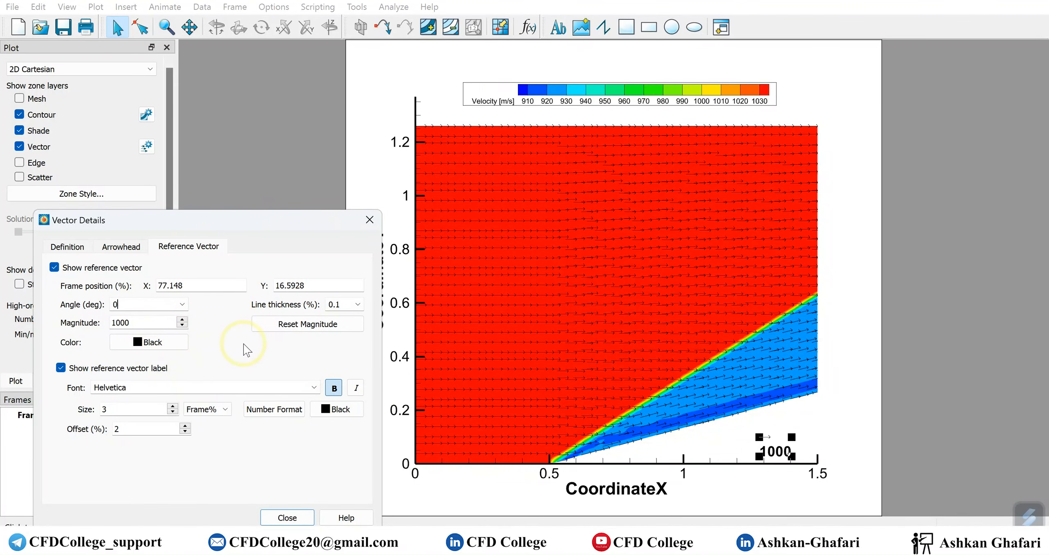
Give the label Times New Roman font at size 2 and keep the vector angle at 0°
{"action": "left_click", "coordinate": [143, 386]}
{"action": "left_click_drag", "start_coordinate": [143, 386], "coordinate": [65, 387]}
{"action": "type", "text": "times New Roman"}
{"action": "left_click", "coordinate": [150, 412]}
{"action": "left_click", "coordinate": [173, 413]}
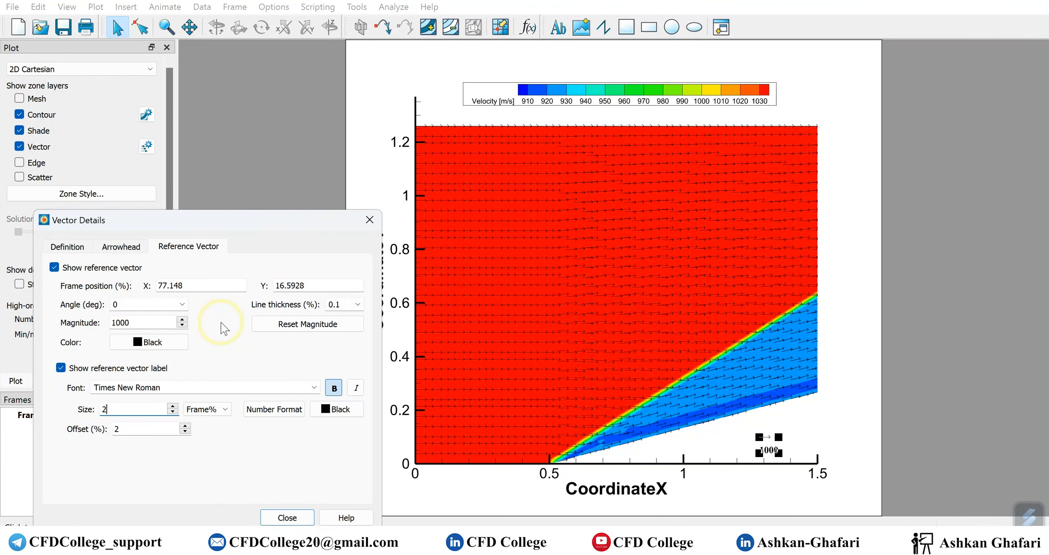
{"action": "left_click", "coordinate": [182, 305]}
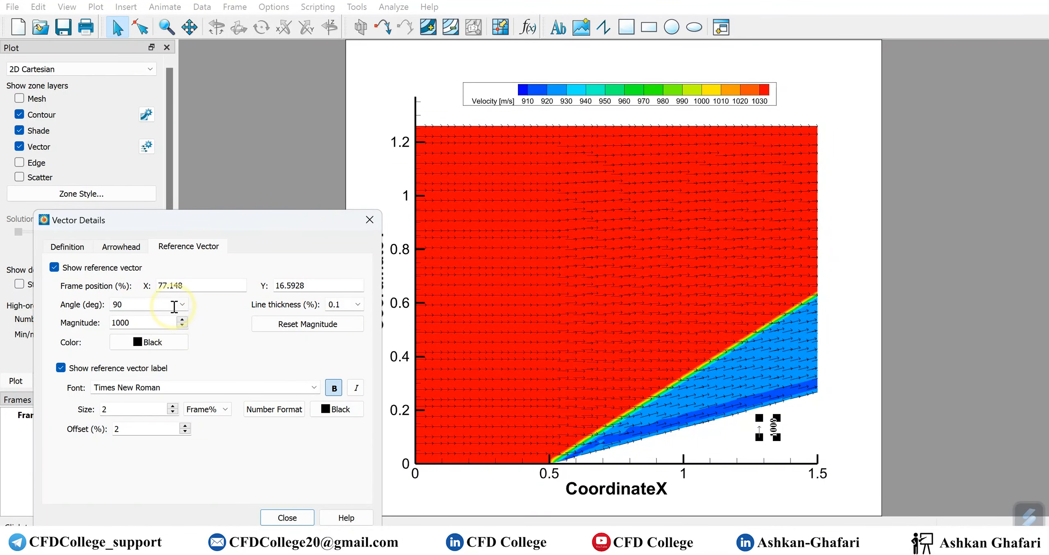
{"action": "left_click", "coordinate": [182, 304]}
{"action": "left_click", "coordinate": [171, 314]}
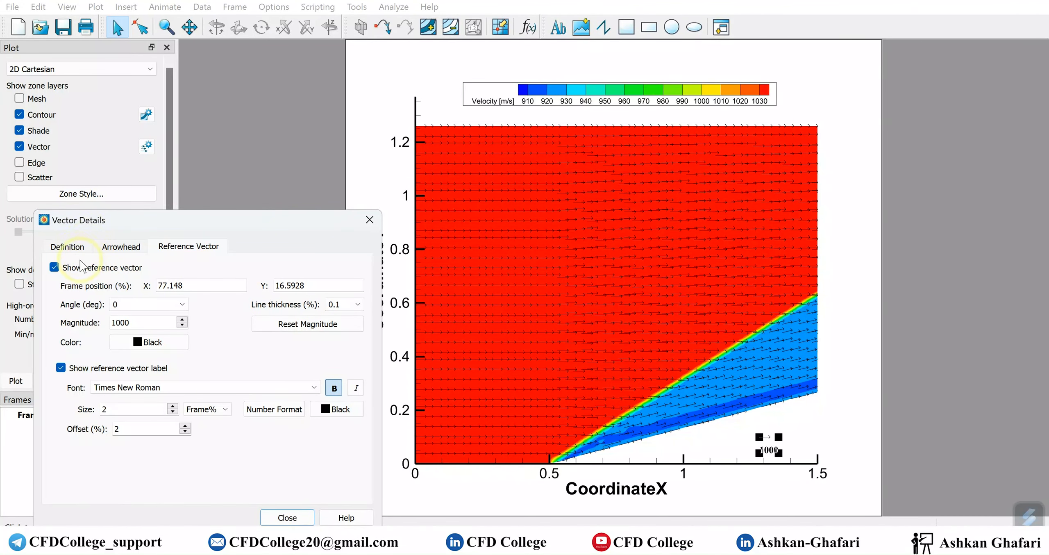
Close Vector Details from its Definition page and switch to the 'Post processing in Tecplot' slide show
{"action": "left_click", "coordinate": [75, 251]}
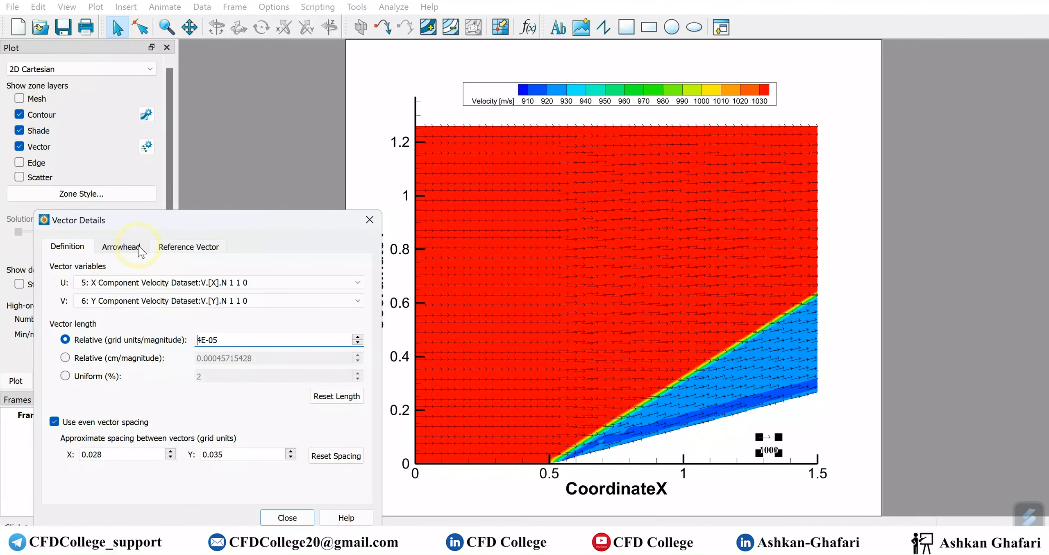
{"action": "left_click", "coordinate": [369, 219]}
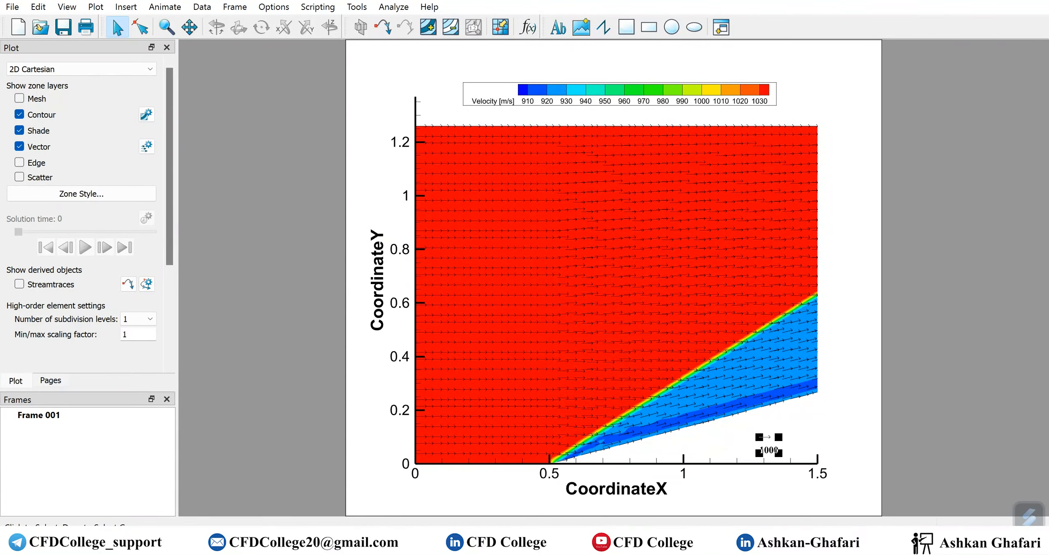
{"action": "left_click", "coordinate": [693, 488]}
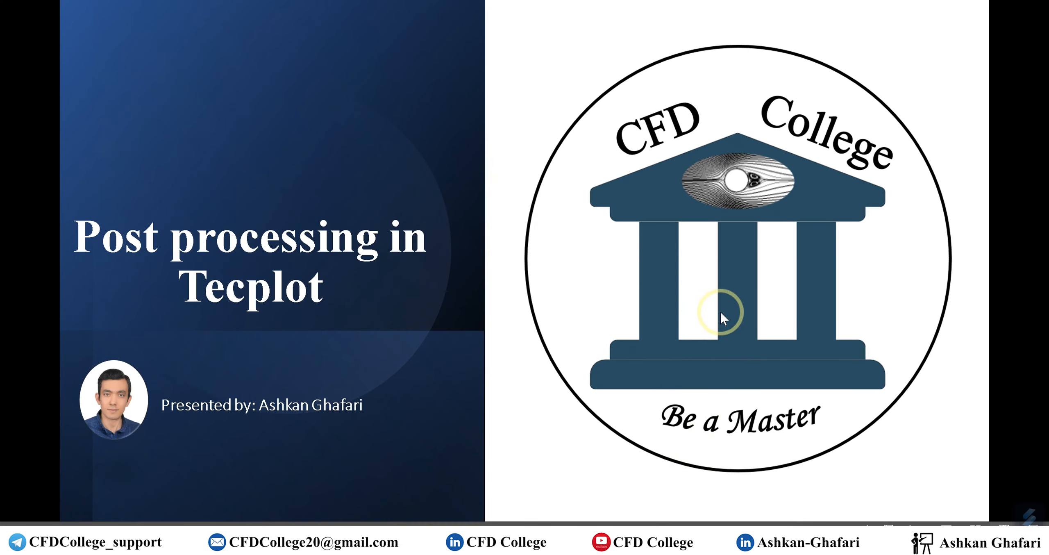